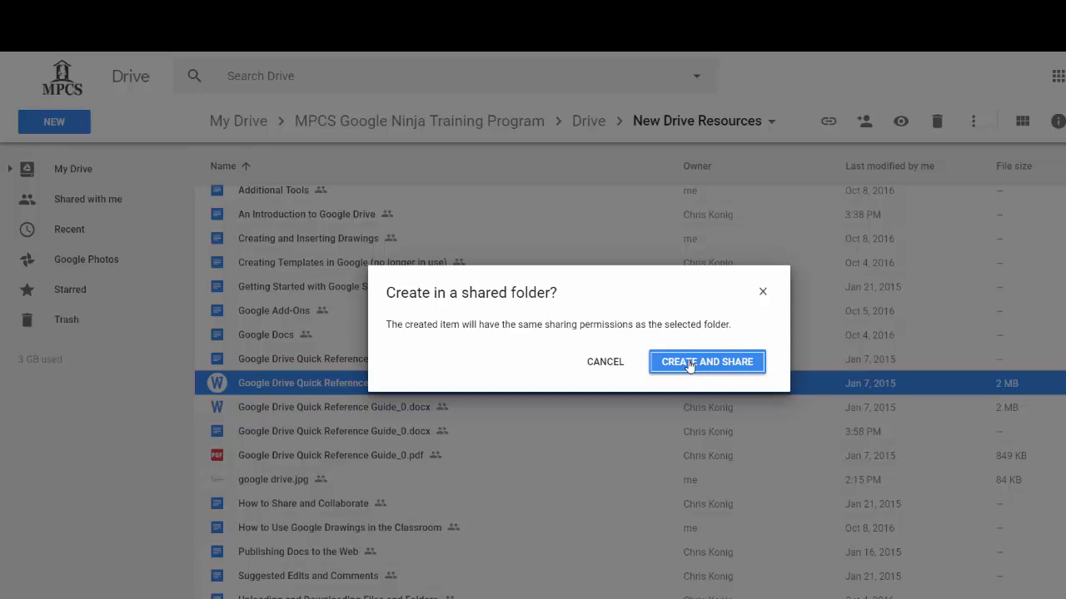
Step: Confirm creating the new drawing in the shared New Drive Resources folder with the folder's sharing permissions
{"action": "left_click", "coordinate": [690, 365]}
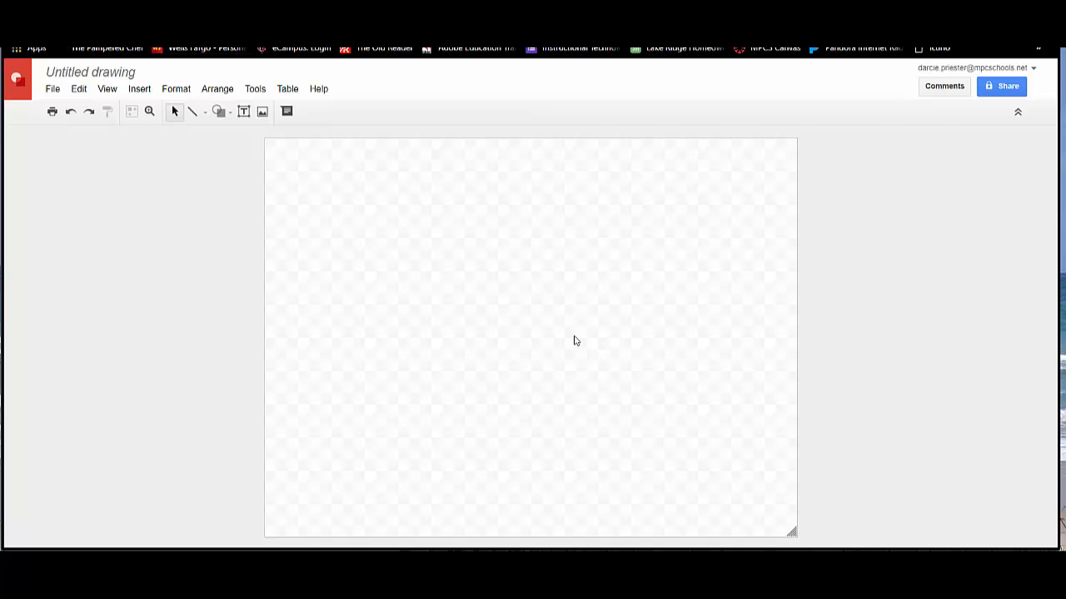
{"action": "right_click", "coordinate": [505, 283]}
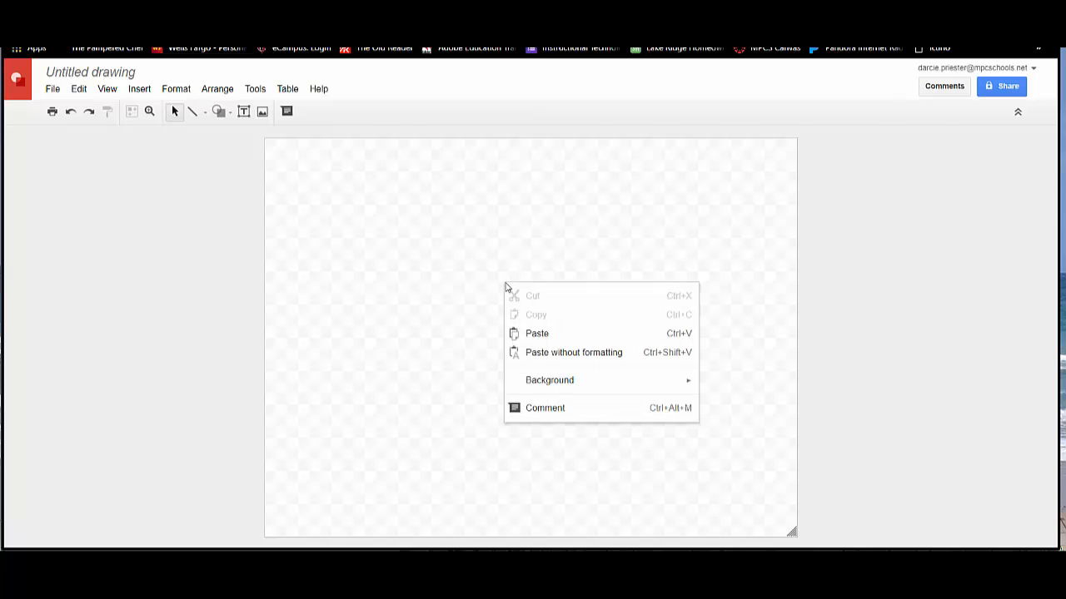
{"action": "mouse_move", "coordinate": [526, 380]}
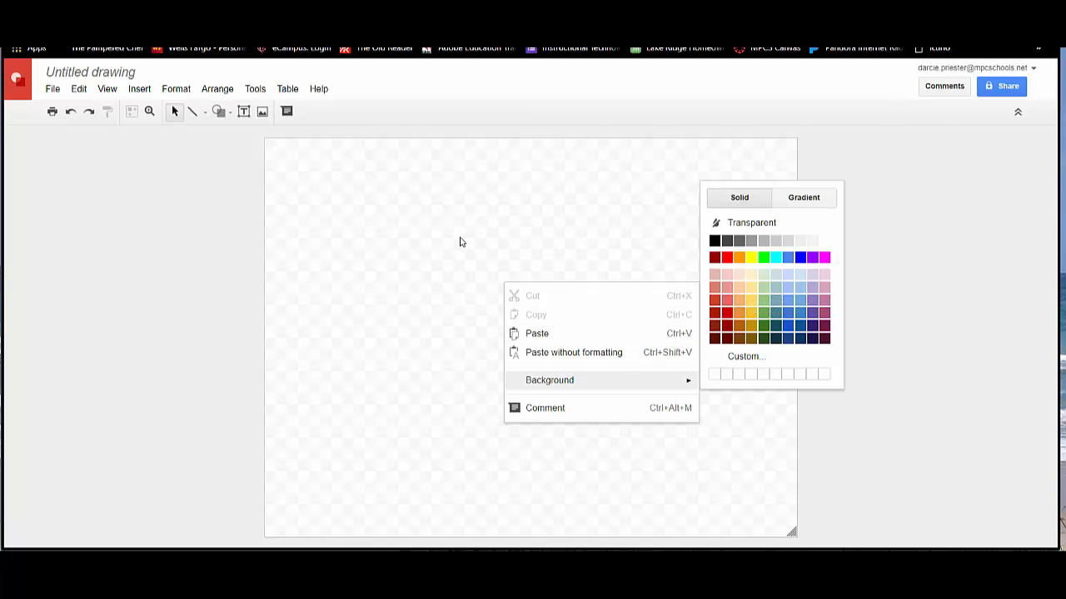
{"action": "left_click", "coordinate": [460, 241]}
Step: Search Google images for "apple" and insert the red apple clipart with the green leaf into the drawing
{"action": "left_click", "coordinate": [139, 95]}
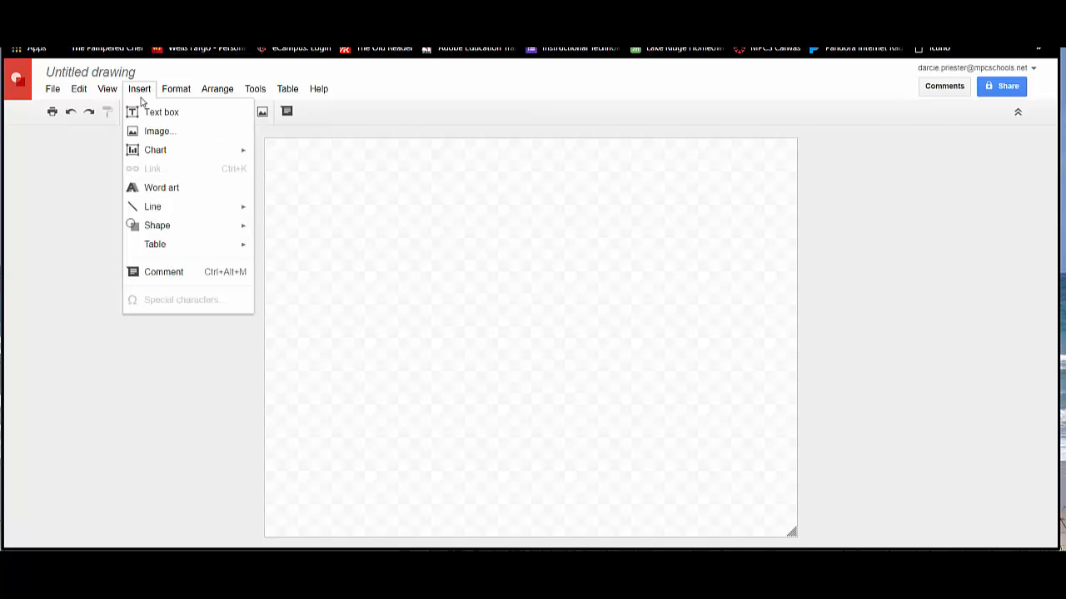
{"action": "left_click", "coordinate": [153, 132]}
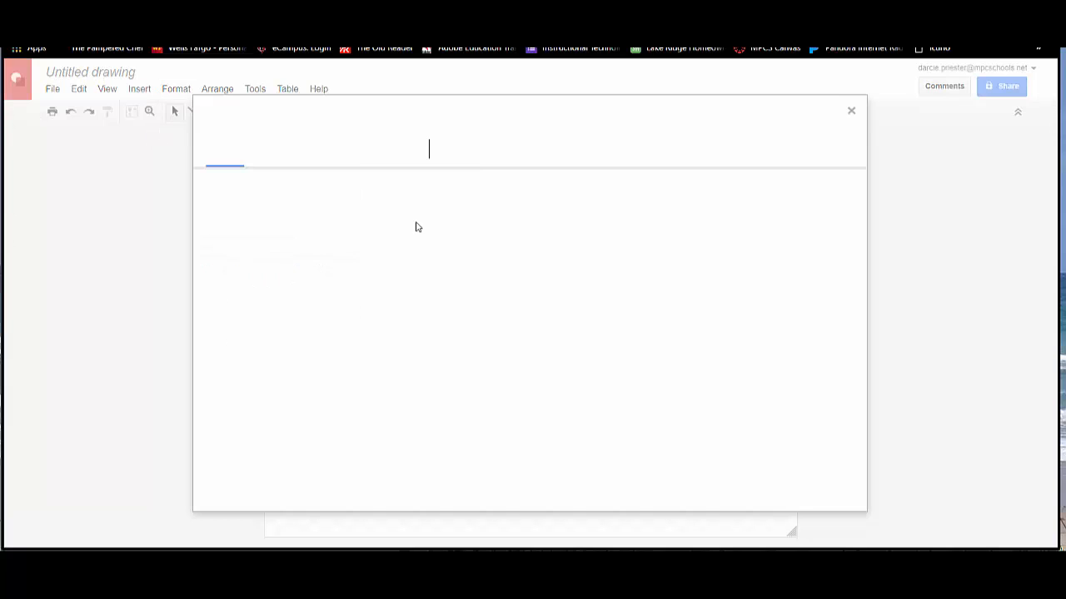
{"action": "left_click", "coordinate": [630, 156]}
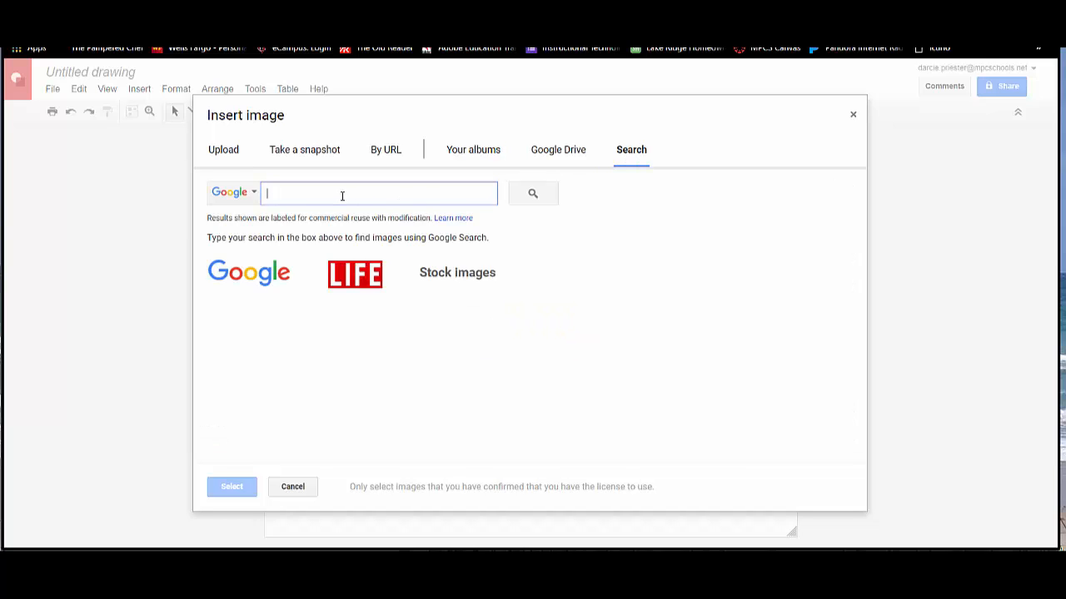
{"action": "type", "text": "apple"}
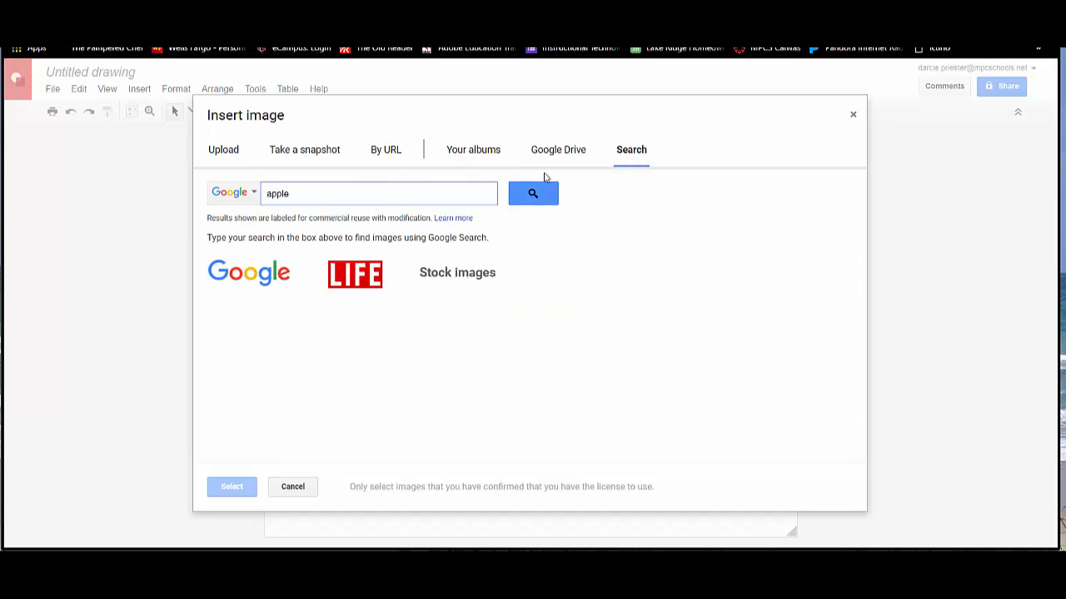
{"action": "left_click", "coordinate": [533, 193]}
{"action": "left_click", "coordinate": [252, 308]}
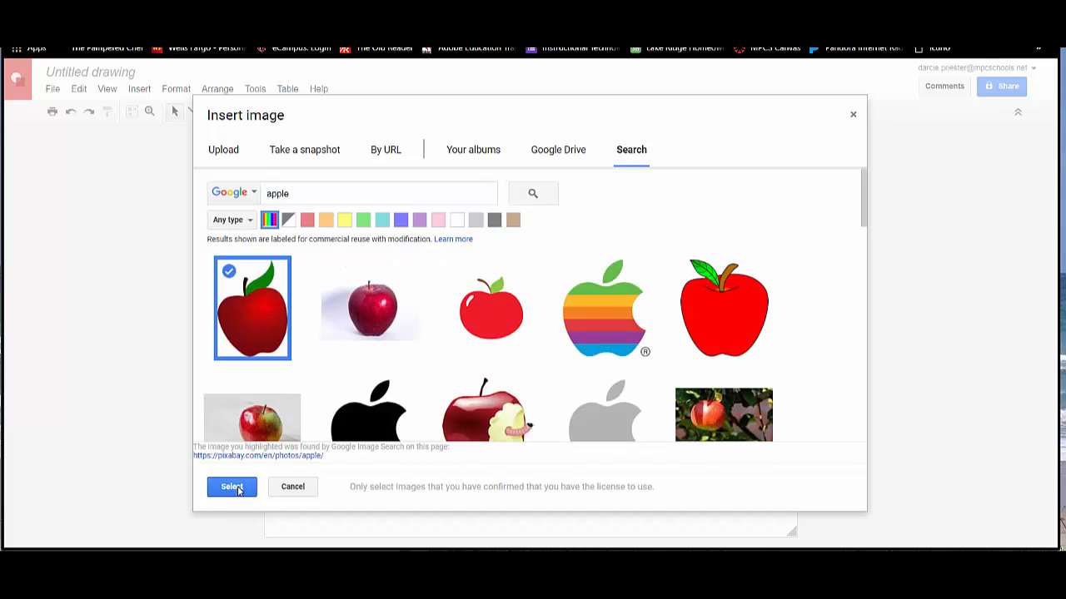
{"action": "left_click", "coordinate": [233, 487]}
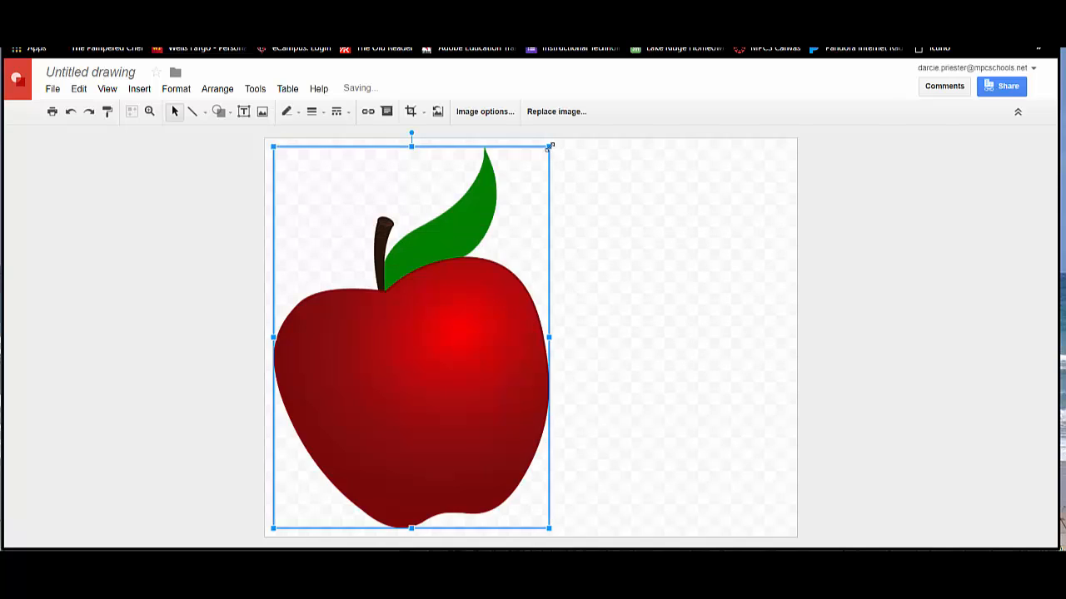
Step: Shrink the apple image proportionally to about 60% of the canvas height and centre it horizontally on the canvas
{"action": "left_click_drag", "start_coordinate": [549, 147], "coordinate": [446, 310]}
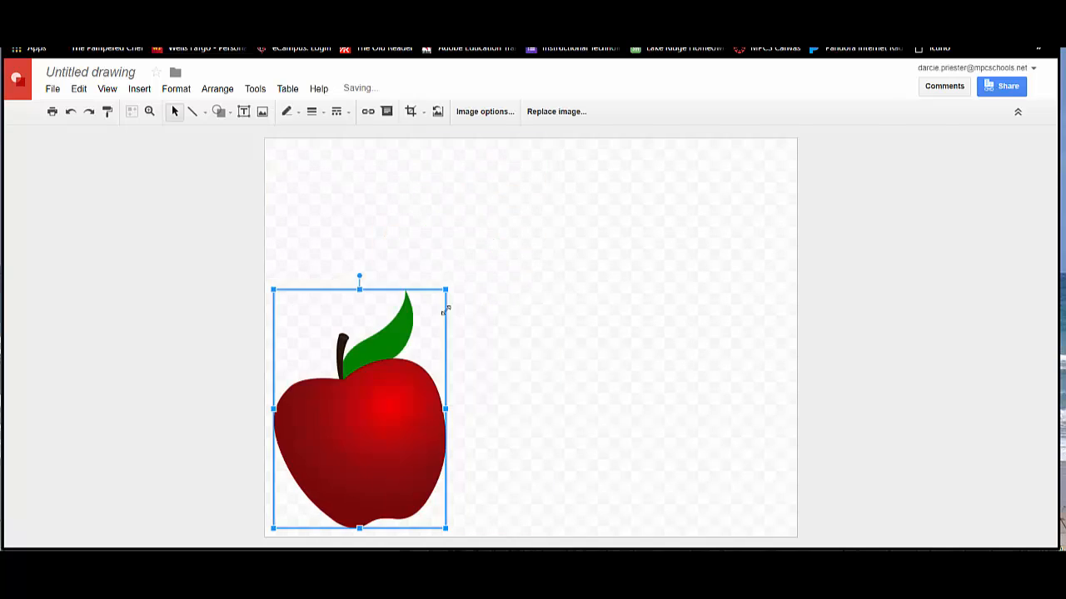
{"action": "left_click_drag", "start_coordinate": [383, 373], "coordinate": [554, 298]}
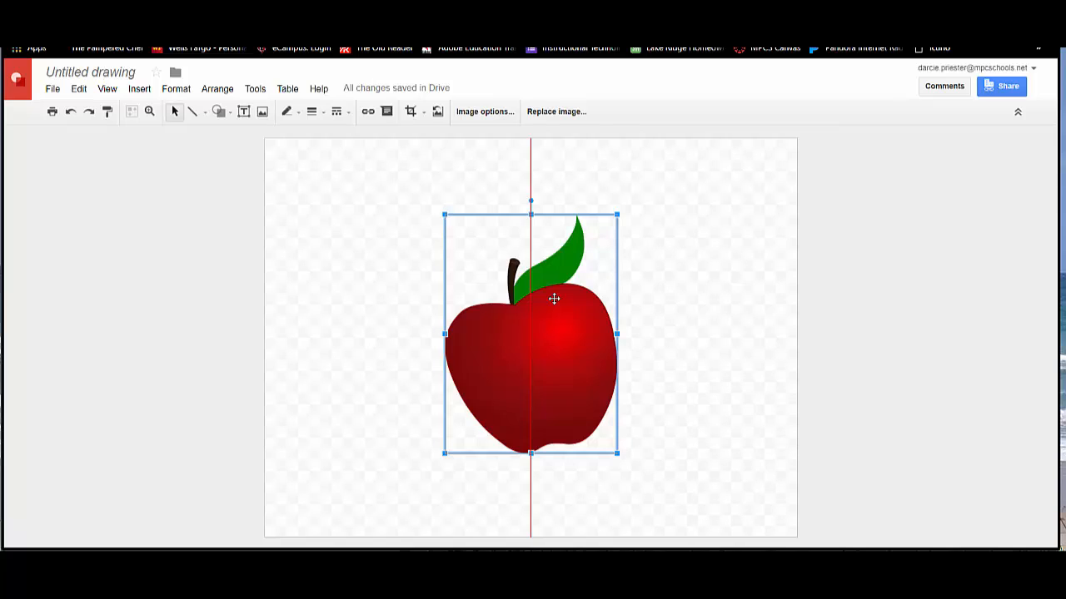
{"action": "left_click_drag", "start_coordinate": [553, 298], "coordinate": [553, 298]}
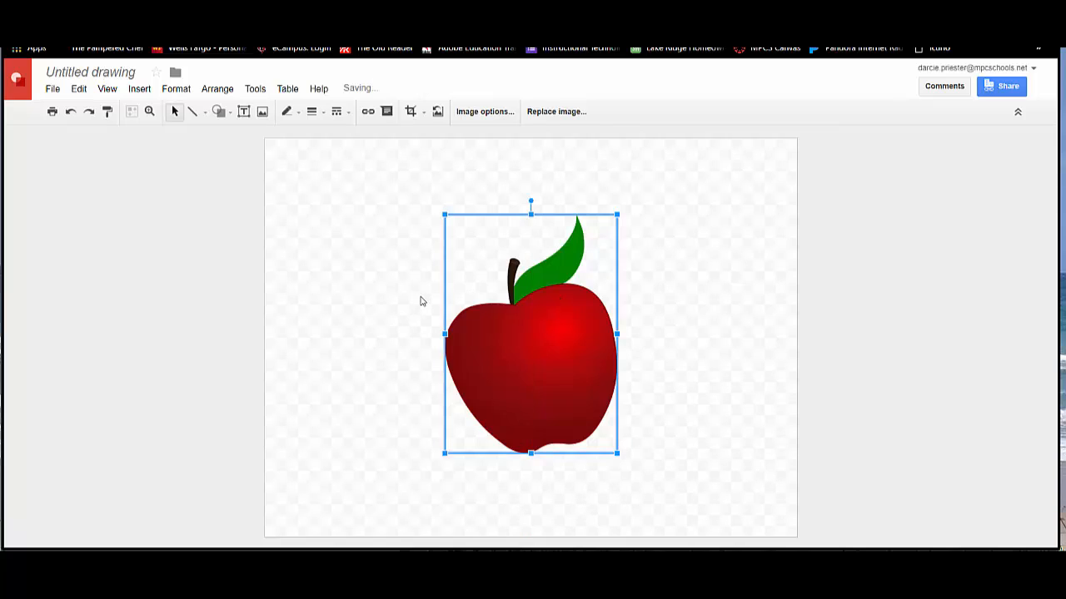
{"action": "left_click", "coordinate": [381, 284]}
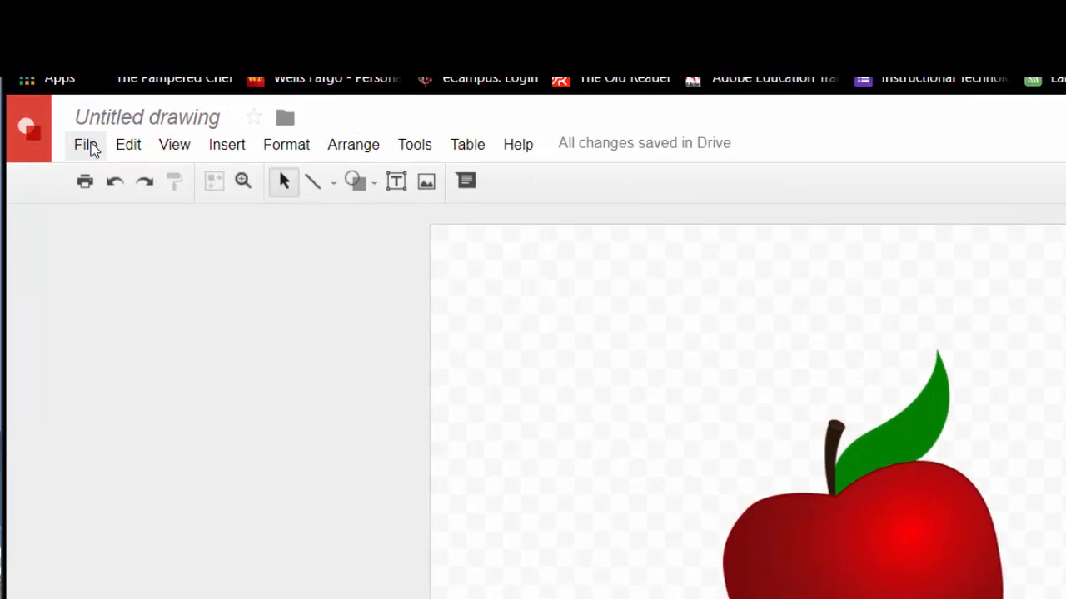
Step: Download the drawing as a JPEG image, open the downloaded file to check it, and close it again
{"action": "left_click", "coordinate": [86, 145]}
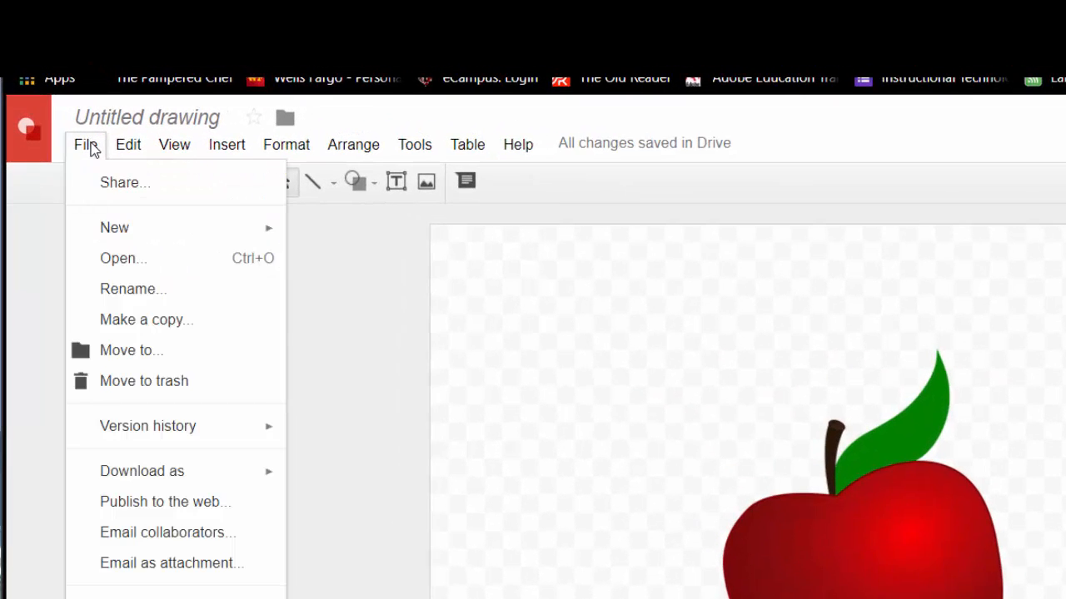
{"action": "mouse_move", "coordinate": [112, 444]}
{"action": "mouse_move", "coordinate": [124, 474]}
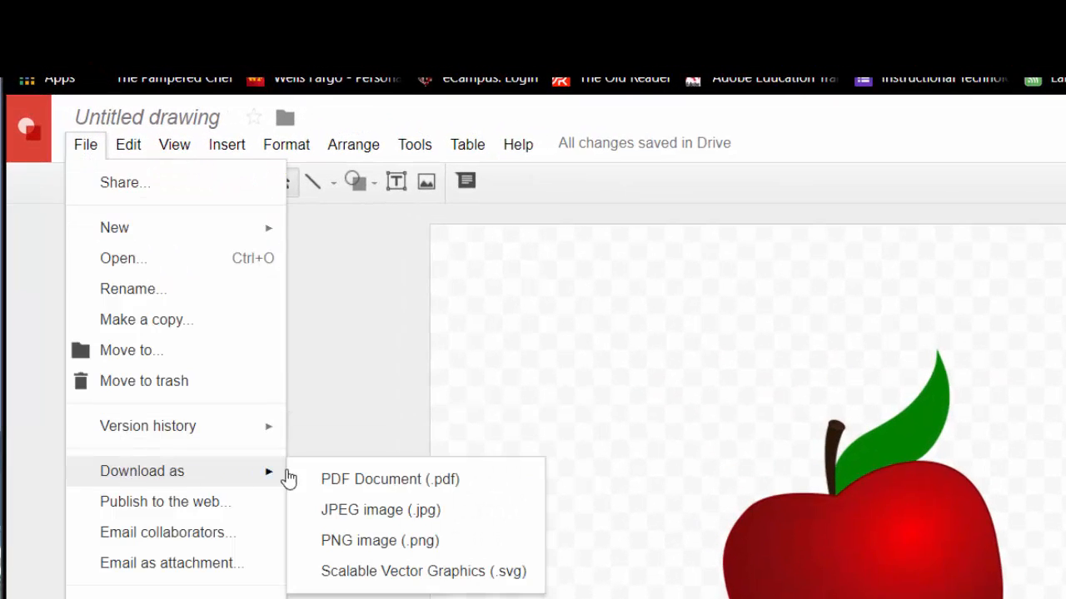
{"action": "left_click", "coordinate": [342, 510]}
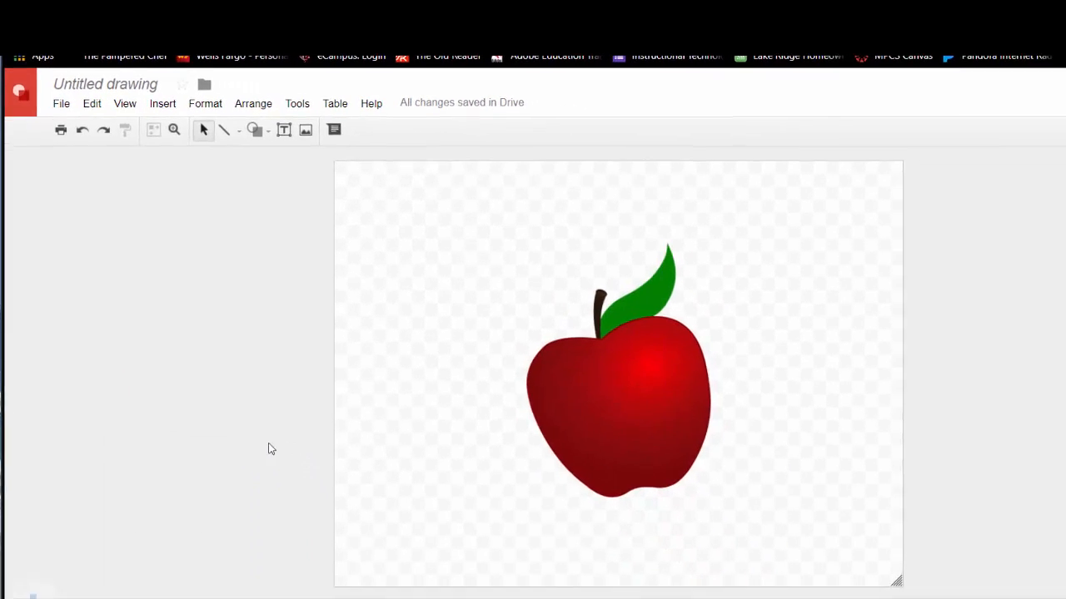
{"action": "left_click", "coordinate": [87, 586]}
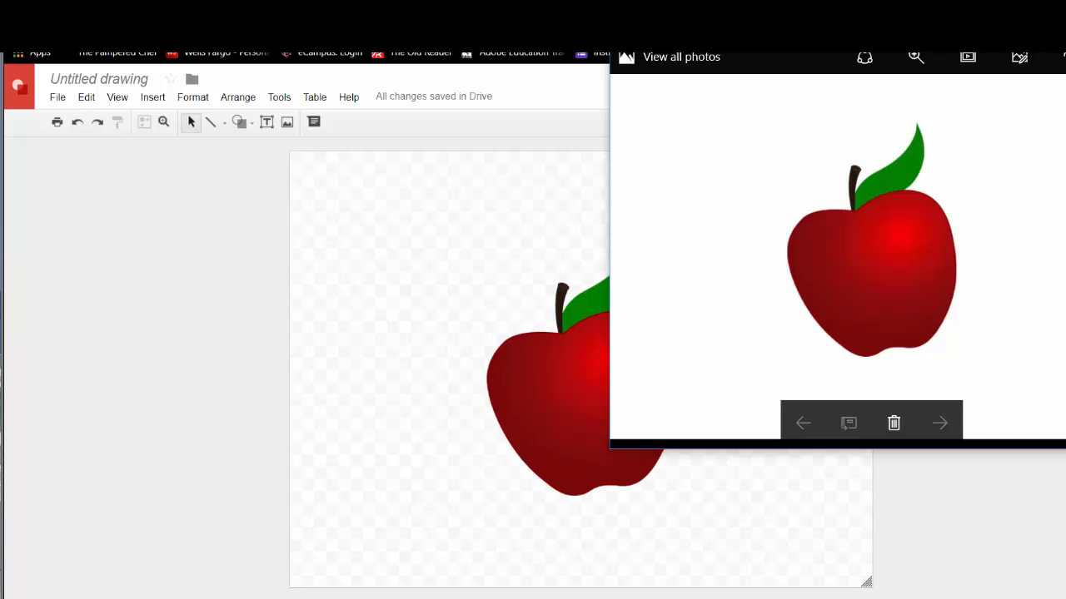
{"action": "left_click", "coordinate": [1041, 29]}
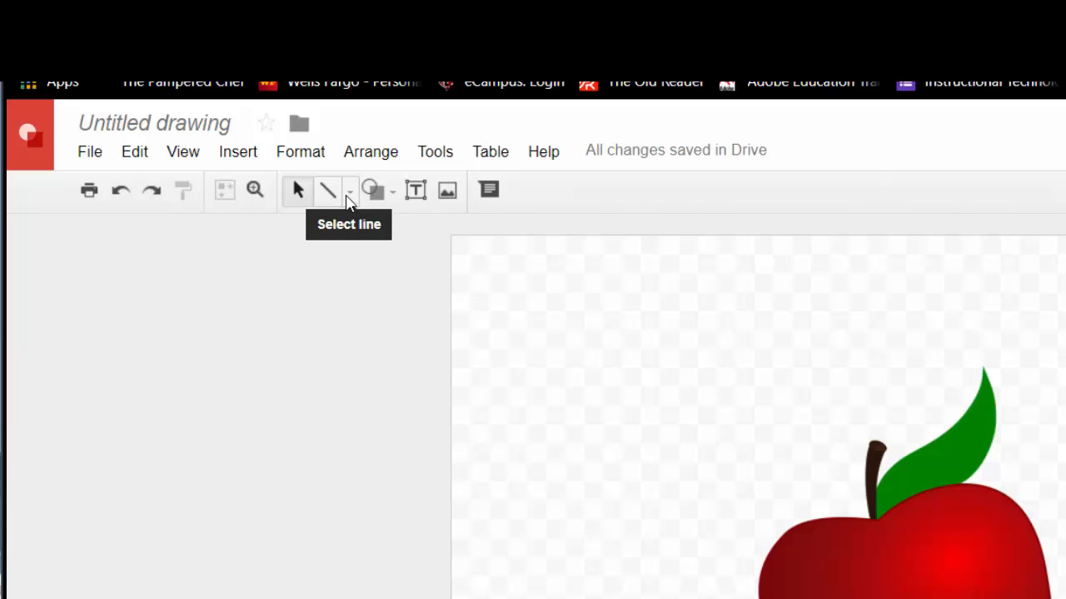
Step: Draw a straight horizontal line in the upper-left area of the canvas, above the apple
{"action": "left_click", "coordinate": [348, 196]}
{"action": "left_click", "coordinate": [338, 199]}
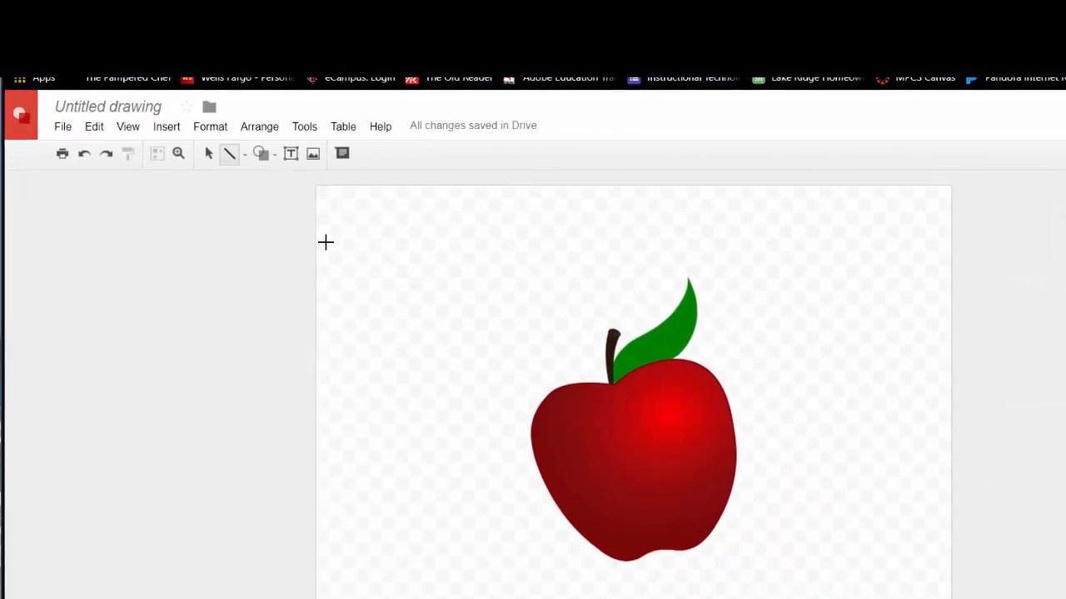
{"action": "mouse_move", "coordinate": [446, 292]}
{"action": "left_mouse_down"}
{"action": "mouse_move", "coordinate": [532, 302]}
{"action": "mouse_move", "coordinate": [748, 295]}
{"action": "left_mouse_up"}
{"action": "left_click_drag", "start_coordinate": [487, 217], "coordinate": [500, 215]}
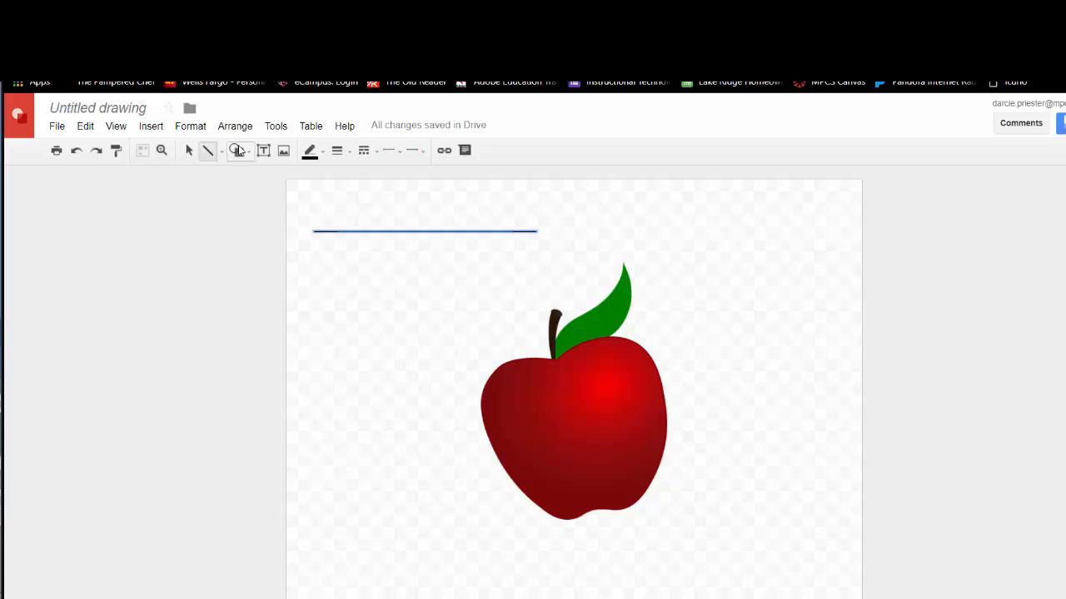
Step: Draw a wavy vertical line with the Curve tool on the empty canvas left of the apple
{"action": "left_click", "coordinate": [221, 152]}
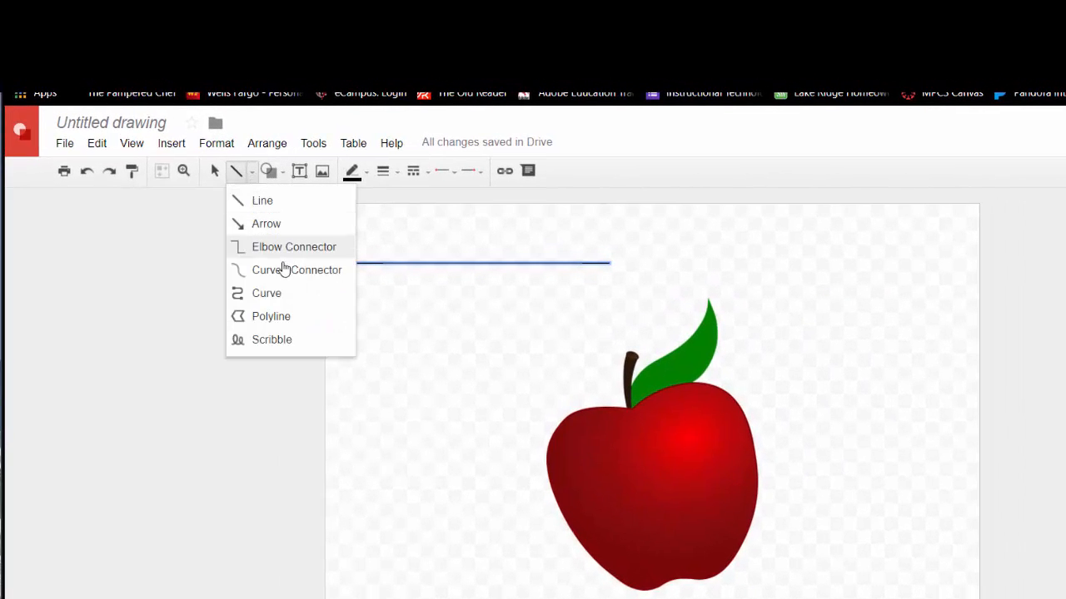
{"action": "left_click", "coordinate": [258, 298]}
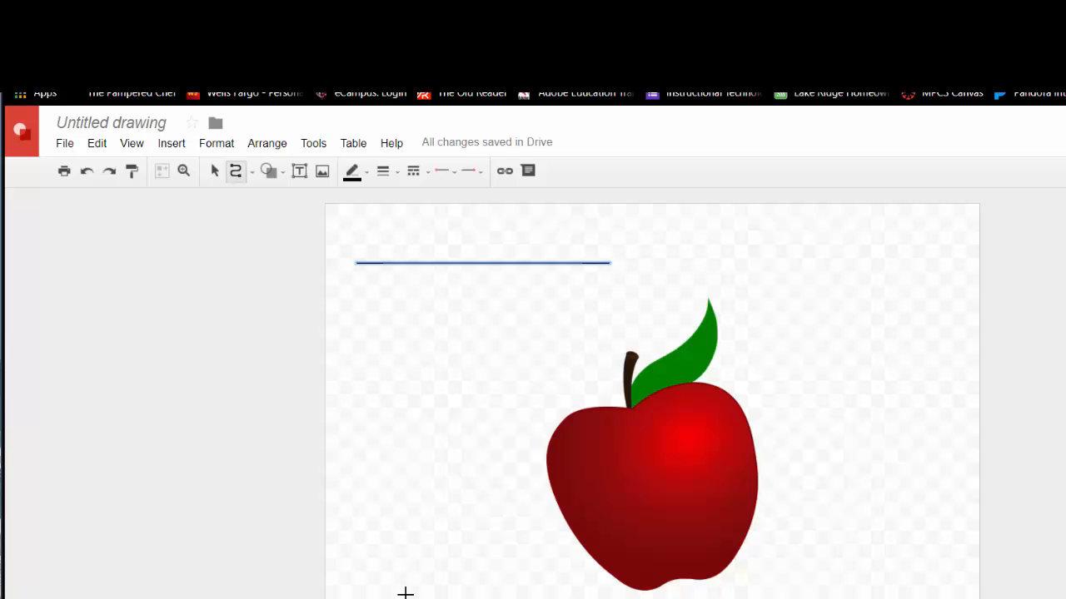
{"action": "mouse_move", "coordinate": [406, 594]}
{"action": "left_mouse_down"}
{"action": "mouse_move", "coordinate": [495, 566]}
{"action": "mouse_move", "coordinate": [465, 546]}
{"action": "mouse_move", "coordinate": [409, 540]}
{"action": "mouse_move", "coordinate": [492, 505]}
{"action": "mouse_move", "coordinate": [477, 489]}
{"action": "mouse_move", "coordinate": [409, 488]}
{"action": "mouse_move", "coordinate": [487, 441]}
{"action": "mouse_move", "coordinate": [400, 418]}
{"action": "left_mouse_up"}
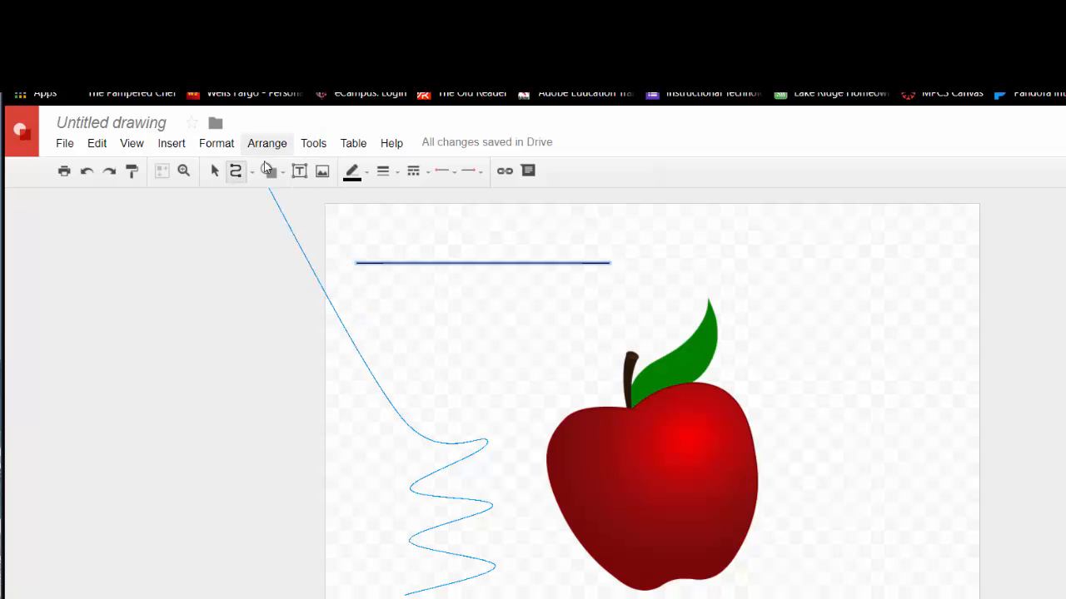
{"action": "double_click", "coordinate": [390, 395]}
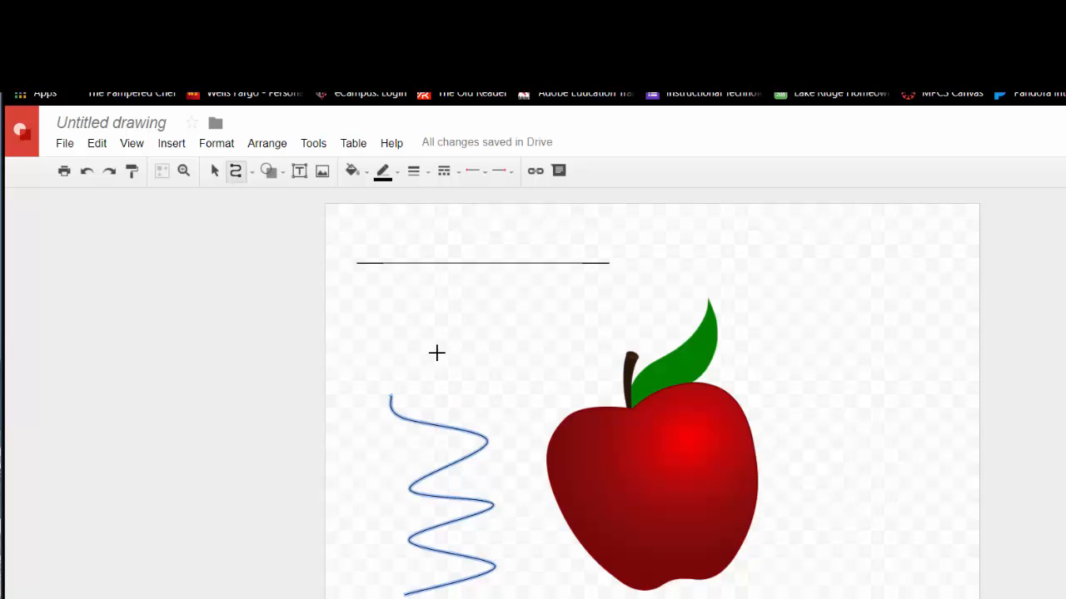
{"action": "left_click", "coordinate": [213, 177]}
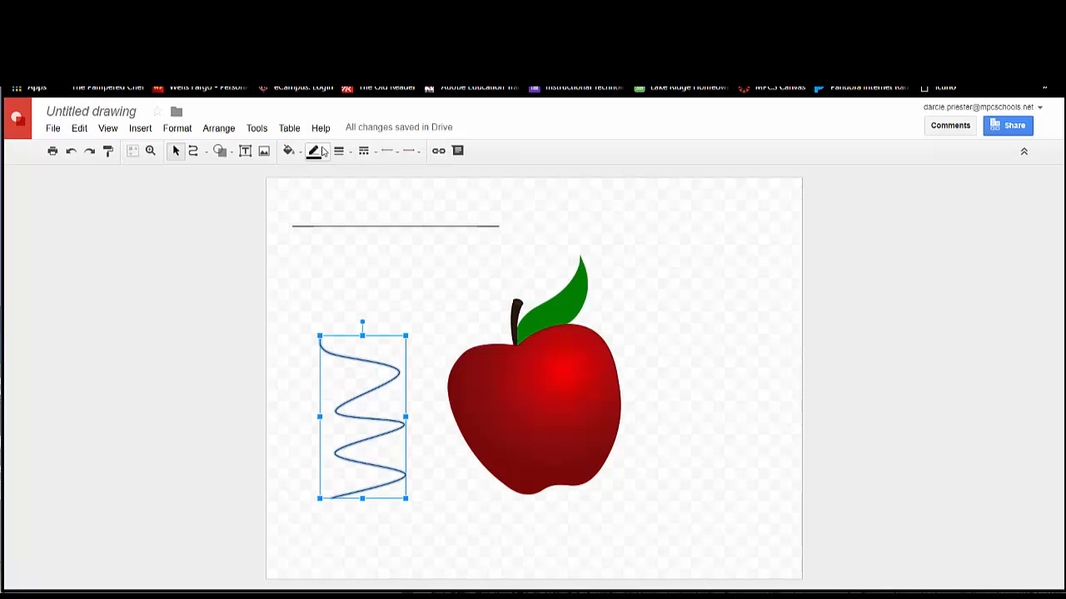
Step: Crop the lower part off the apple image
{"action": "left_click", "coordinate": [531, 397]}
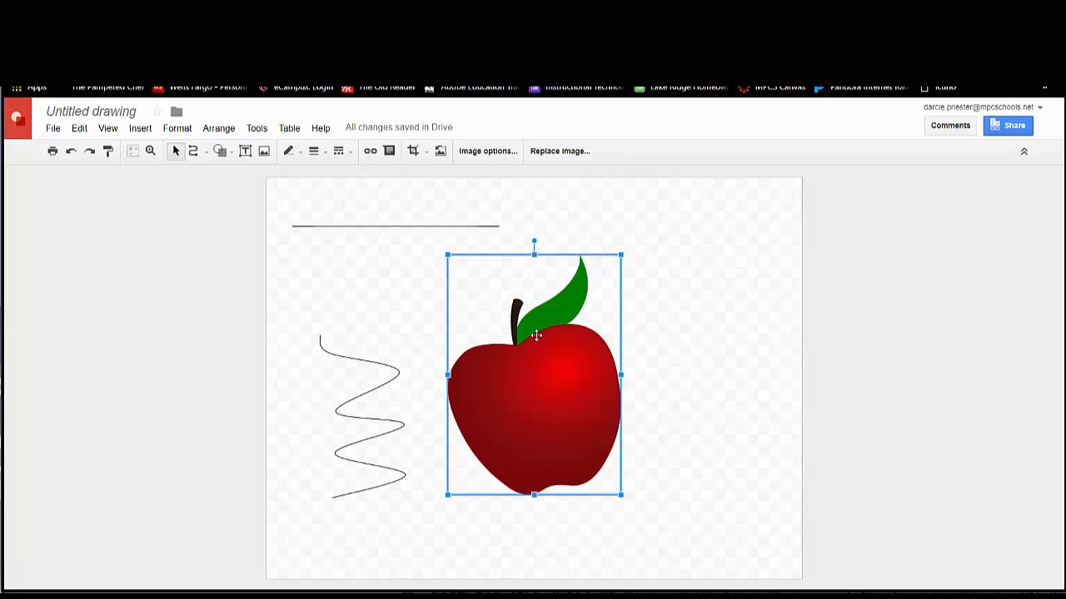
{"action": "left_click", "coordinate": [413, 152]}
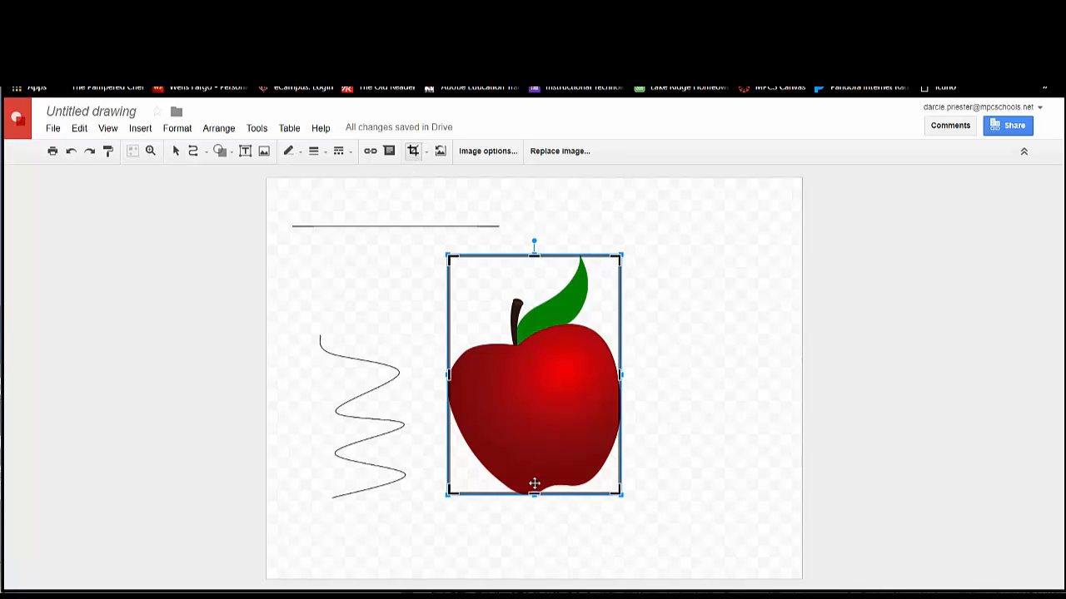
{"action": "left_click_drag", "start_coordinate": [533, 494], "coordinate": [538, 429]}
{"action": "left_click", "coordinate": [682, 410]}
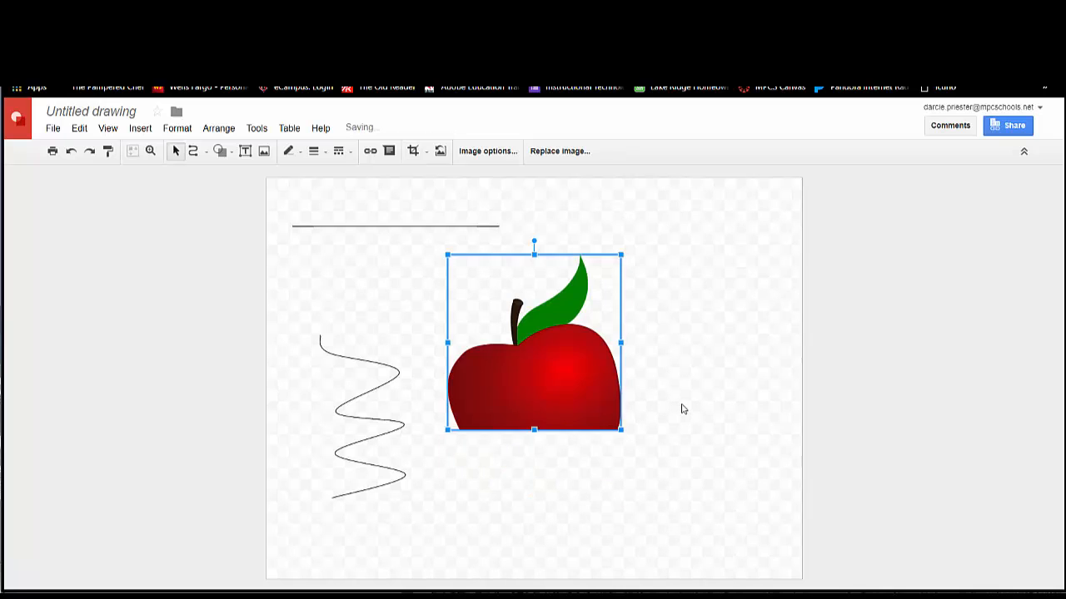
{"action": "left_click", "coordinate": [676, 392]}
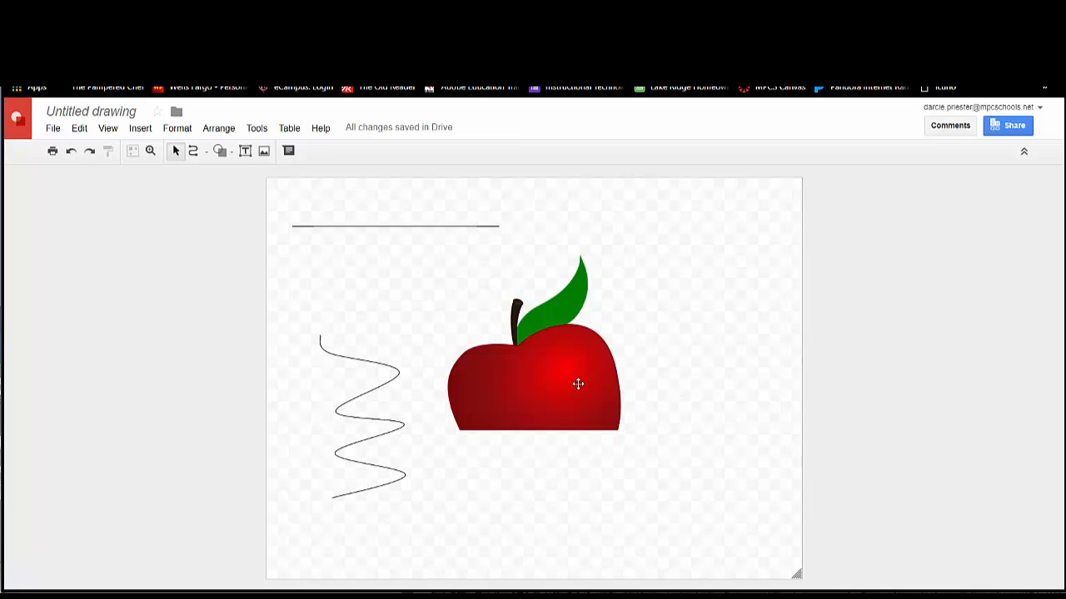
Step: Extend the apple image's crop area back down to restore the whole apple
{"action": "left_click", "coordinate": [539, 378]}
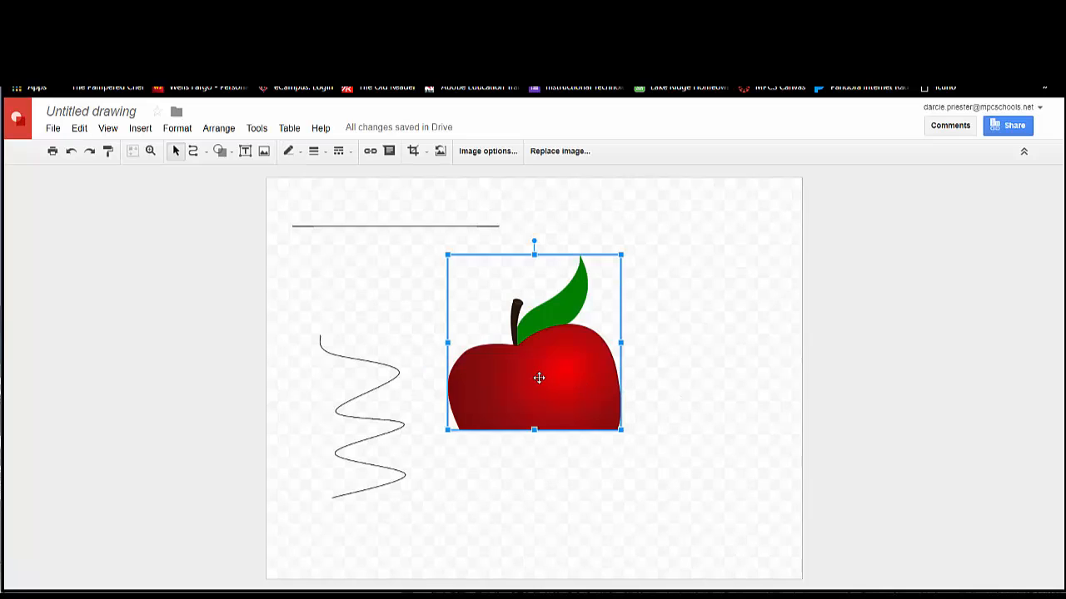
{"action": "left_click", "coordinate": [413, 153]}
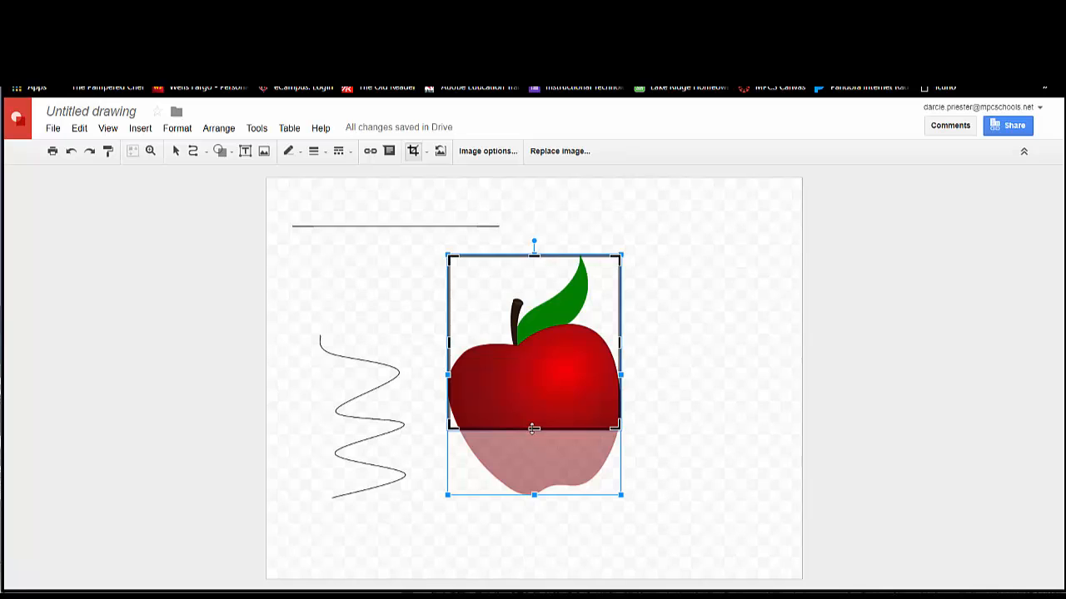
{"action": "left_click_drag", "start_coordinate": [534, 429], "coordinate": [534, 495]}
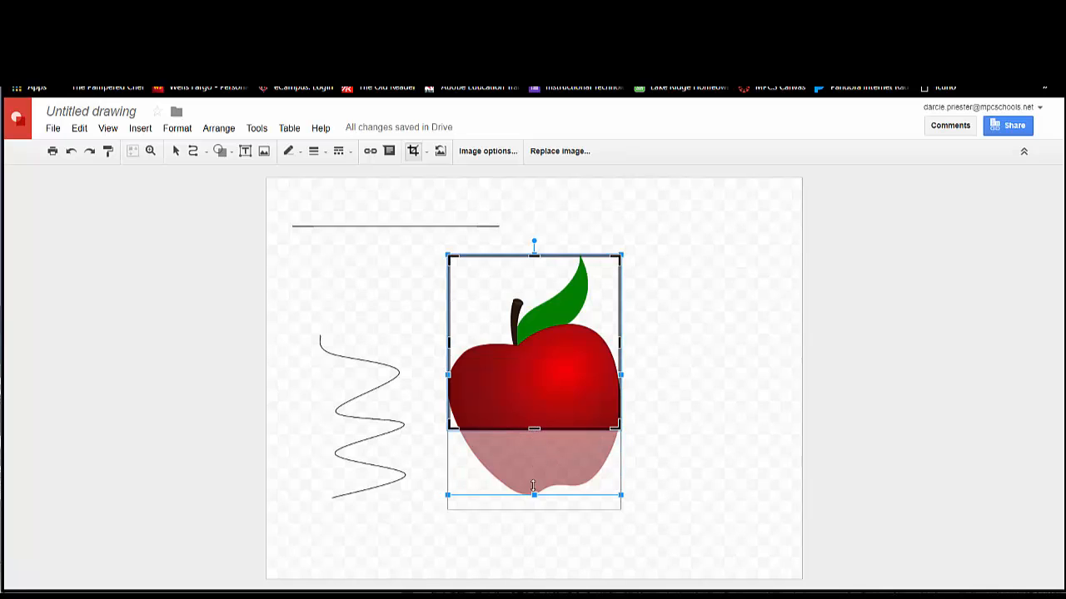
{"action": "left_click", "coordinate": [649, 461]}
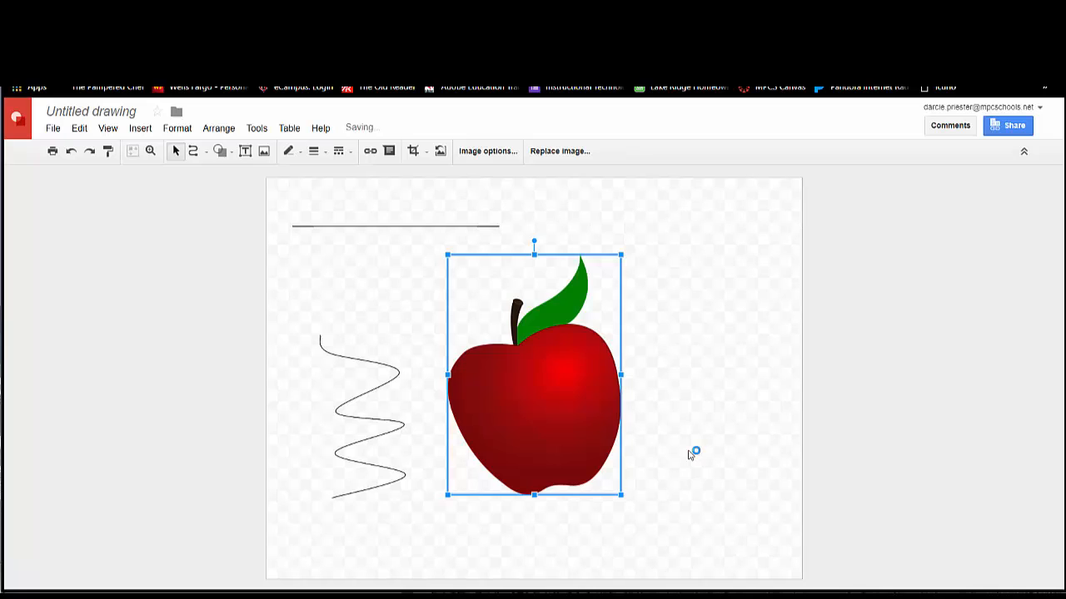
Step: Recolor the apple image with the green Light 5 preset
{"action": "left_click", "coordinate": [485, 153]}
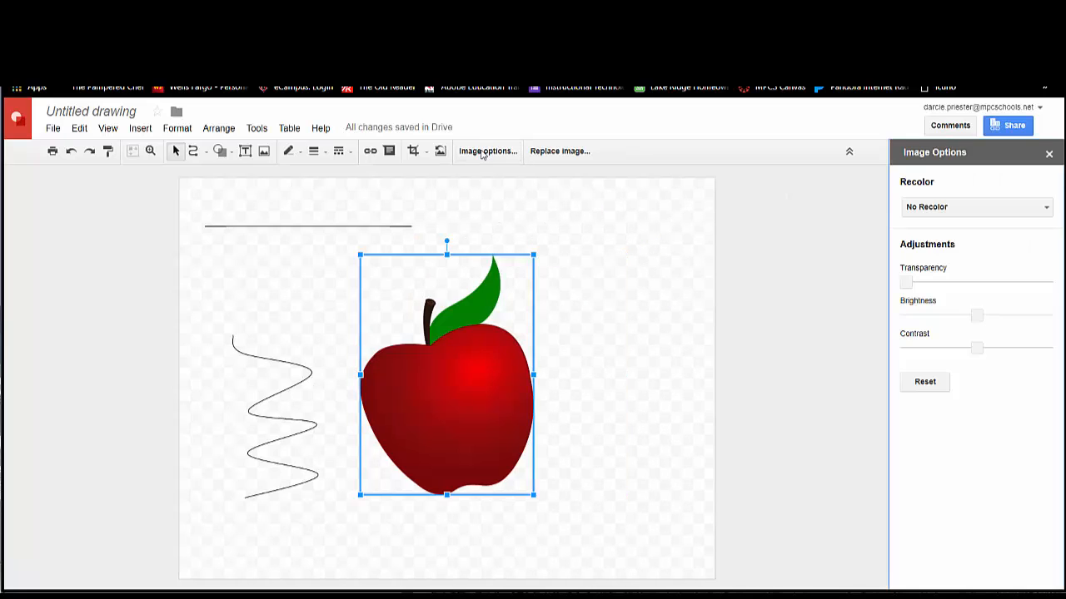
{"action": "left_click", "coordinate": [978, 210]}
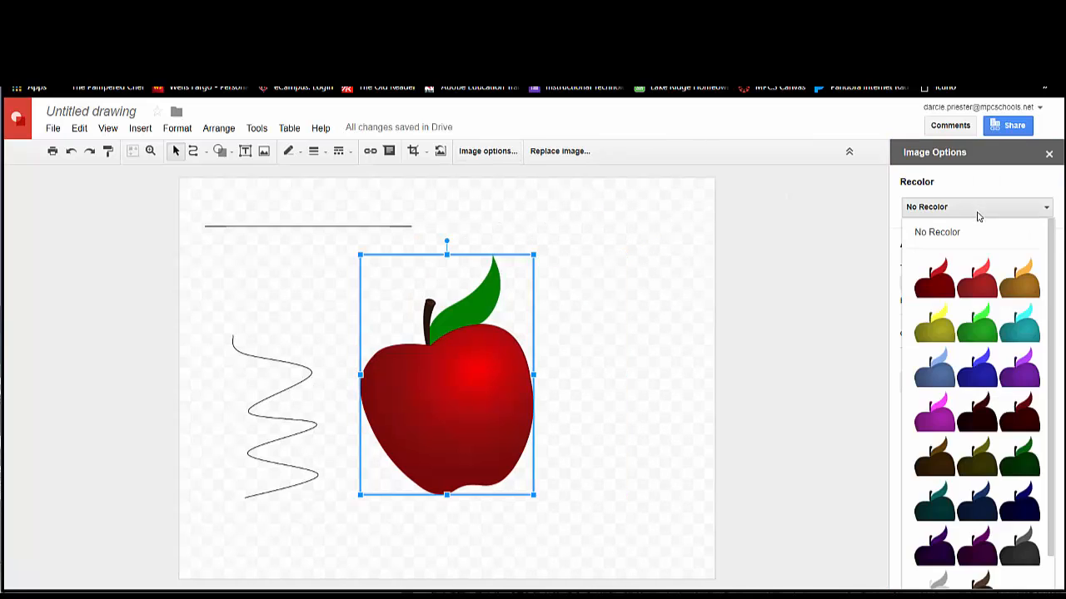
{"action": "left_click", "coordinate": [980, 333]}
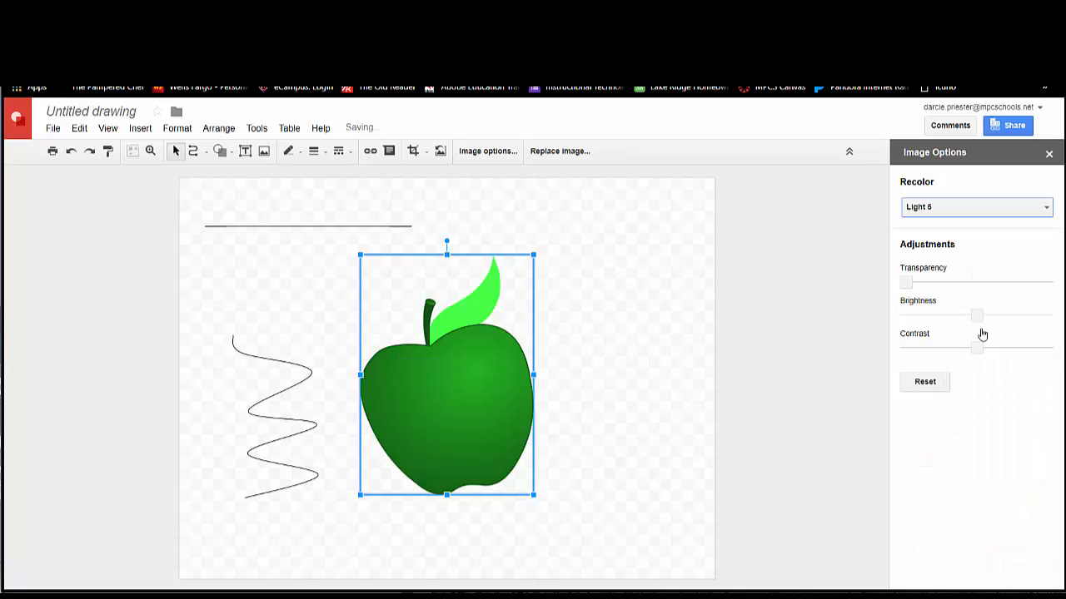
{"action": "left_click", "coordinate": [643, 333]}
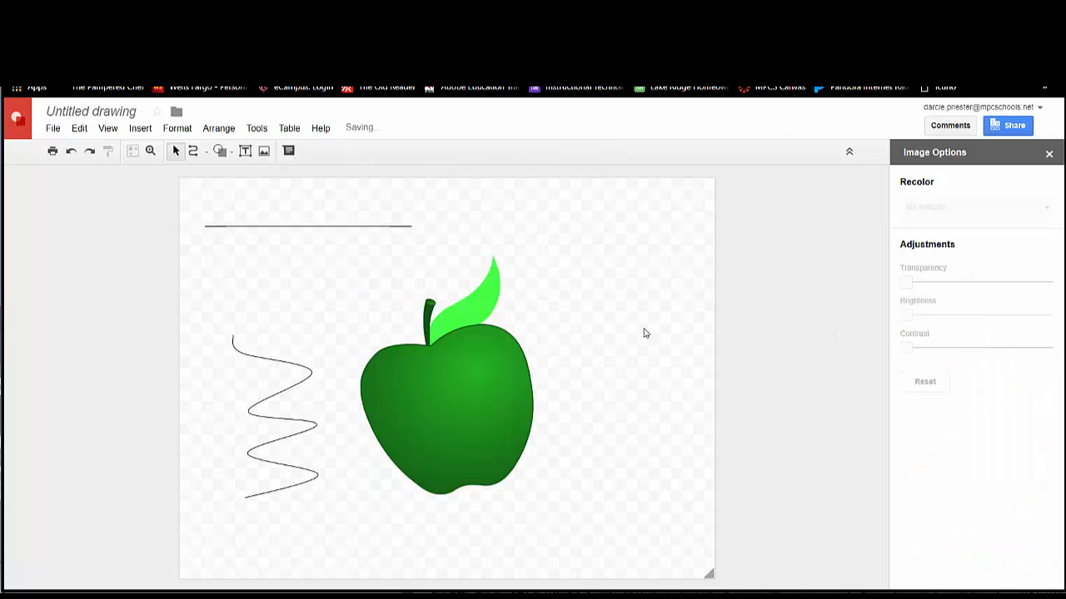
Step: Raise the apple image's transparency to about halfway
{"action": "left_click", "coordinate": [444, 387]}
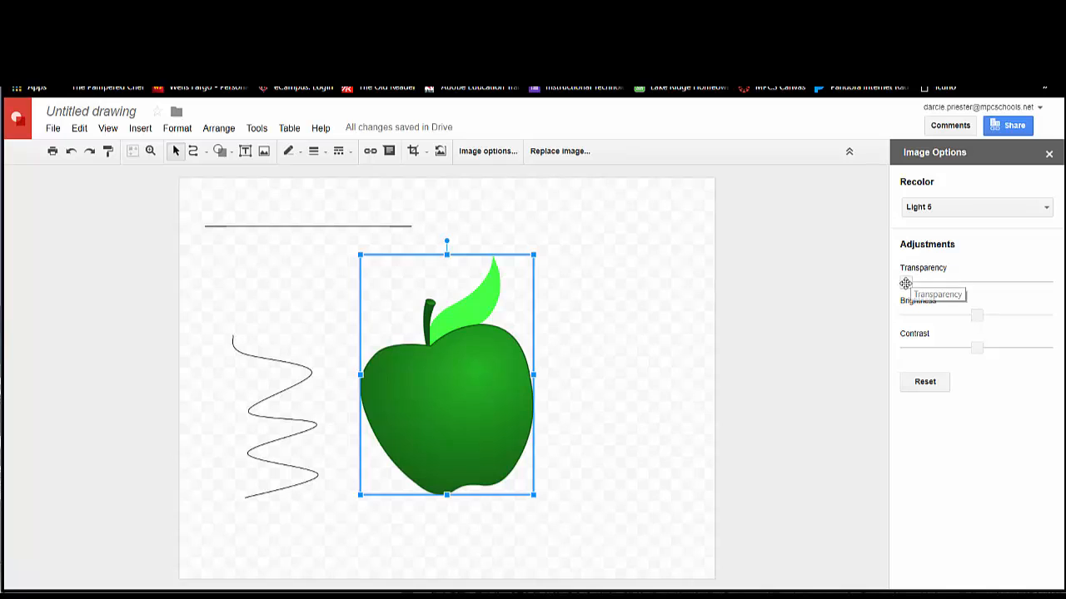
{"action": "left_click_drag", "start_coordinate": [906, 283], "coordinate": [975, 282]}
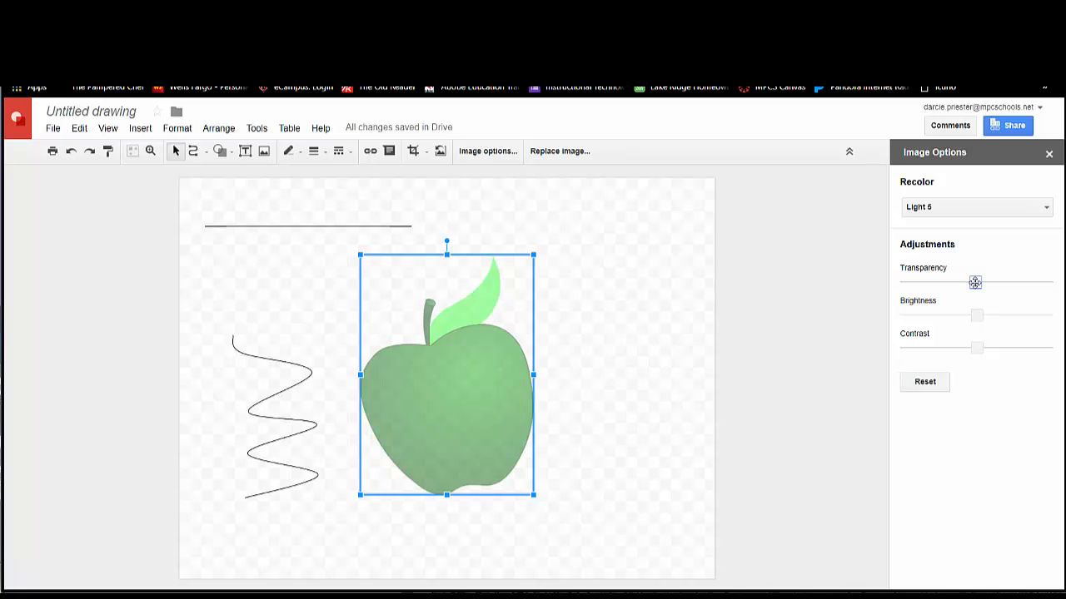
{"action": "left_click", "coordinate": [605, 369]}
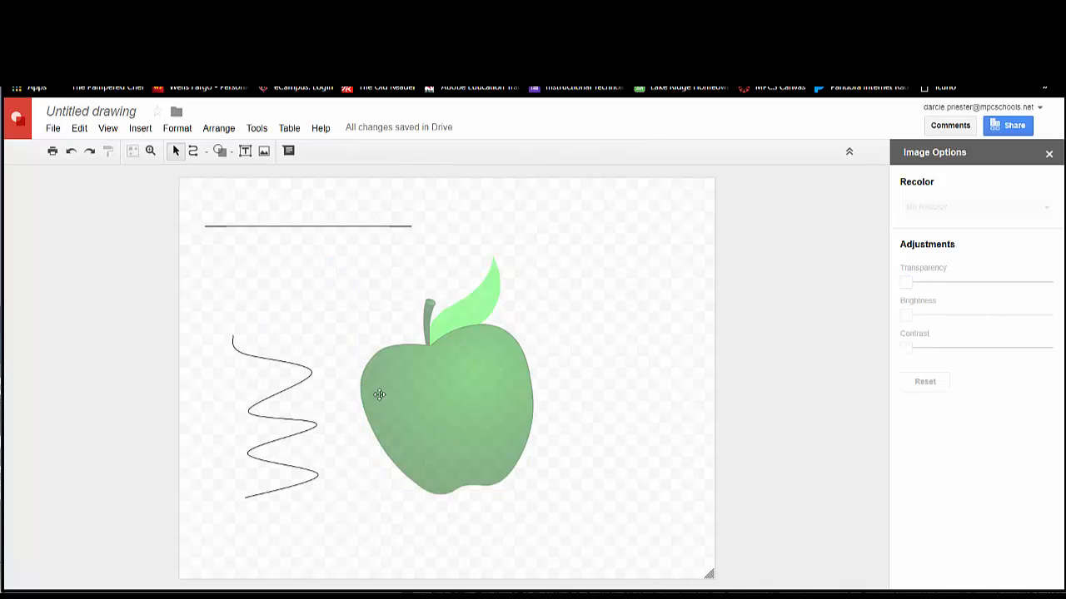
Step: Reset the apple image's adjustments and close the image options
{"action": "mouse_move", "coordinate": [428, 396]}
{"action": "left_mouse_down"}
{"action": "mouse_move", "coordinate": [467, 396]}
{"action": "mouse_move", "coordinate": [435, 402]}
{"action": "left_mouse_up"}
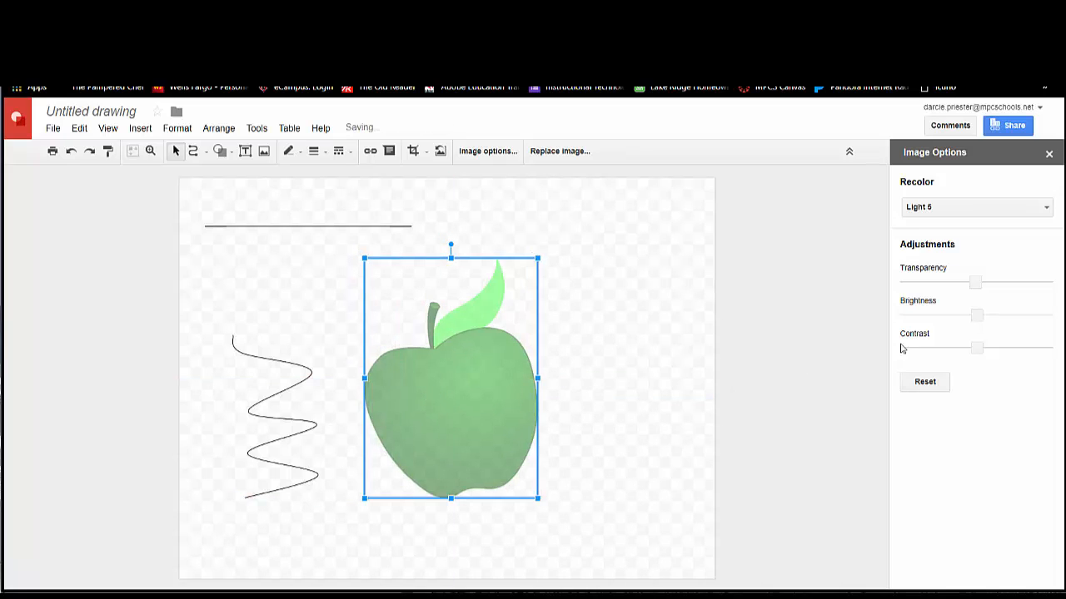
{"action": "left_click", "coordinate": [920, 385]}
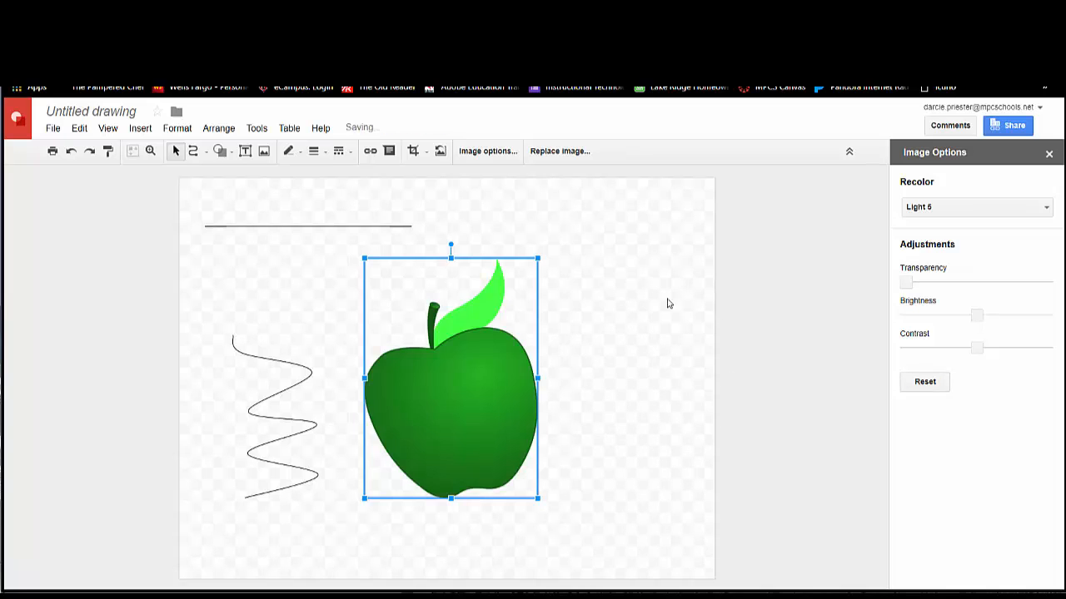
{"action": "left_click", "coordinate": [1048, 154]}
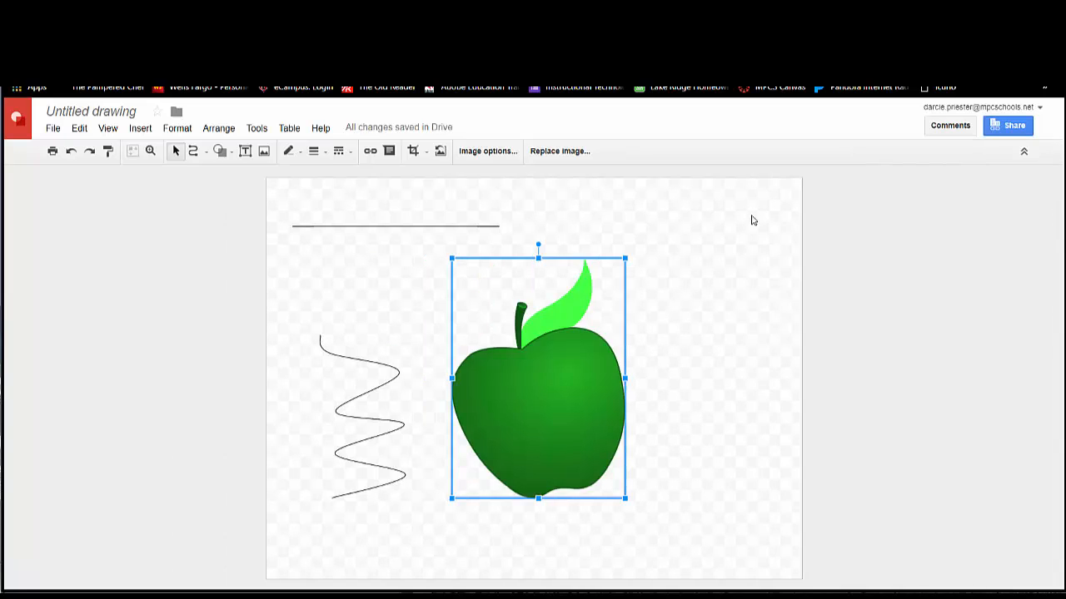
Step: Change the wavy curve's line color to a darker red and make the line thicker
{"action": "left_click", "coordinate": [353, 357]}
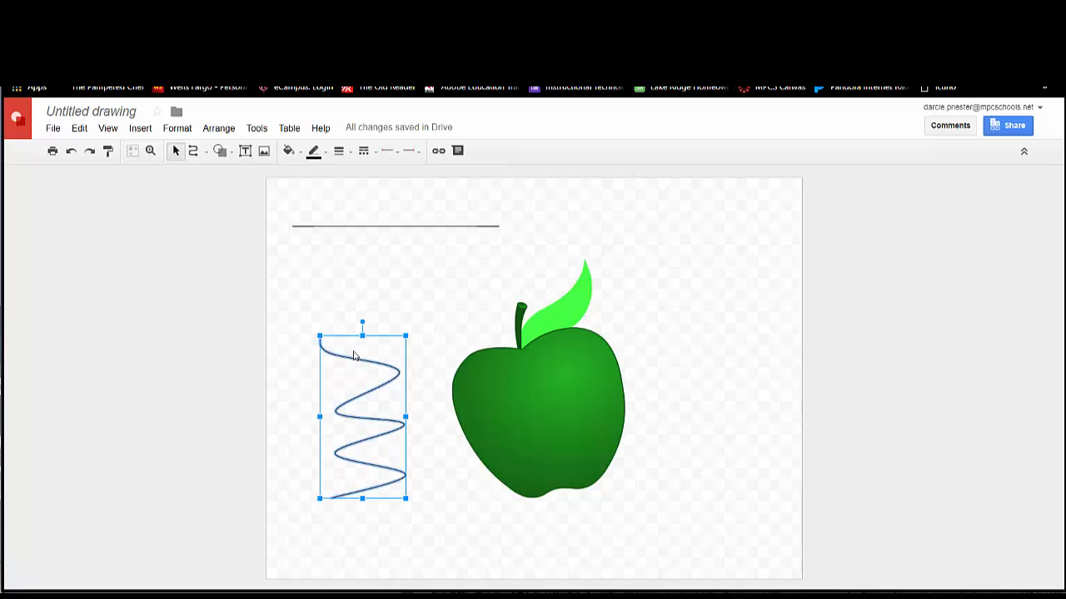
{"action": "left_click", "coordinate": [315, 152]}
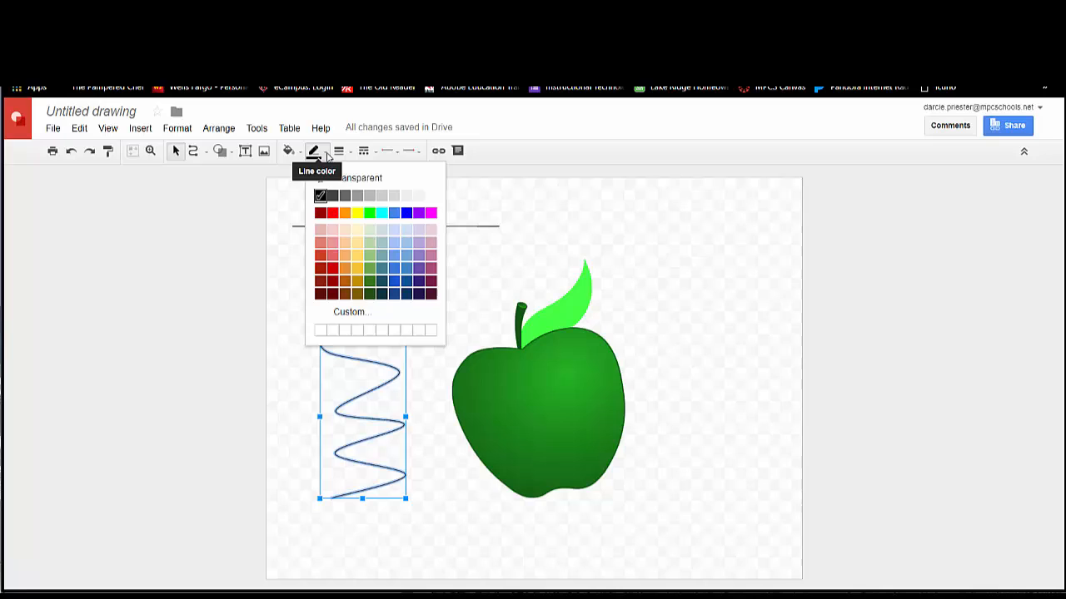
{"action": "left_click", "coordinate": [332, 267]}
{"action": "left_click", "coordinate": [338, 151]}
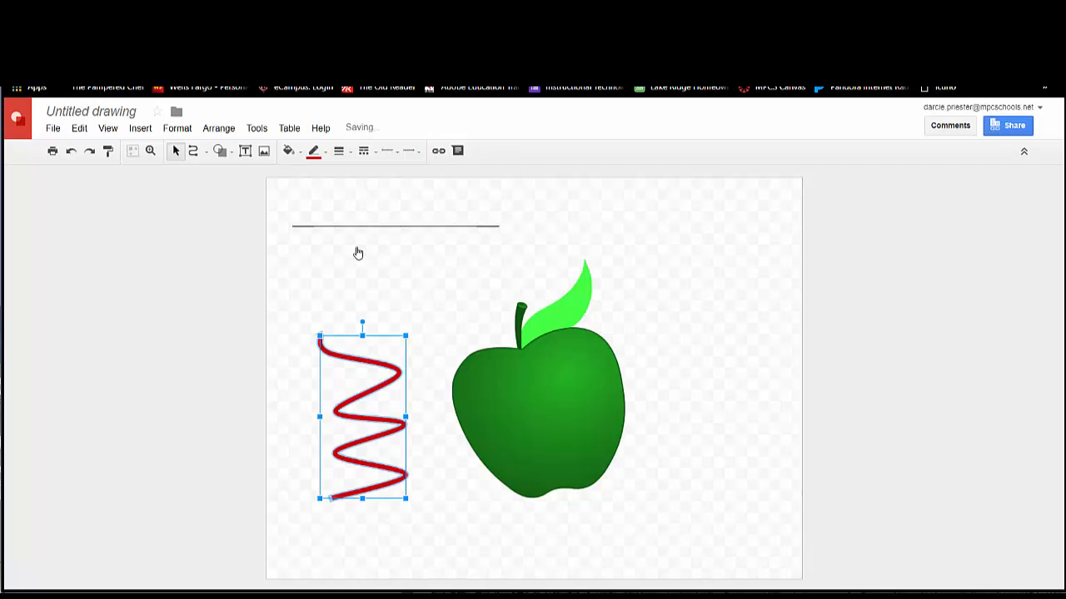
{"action": "left_click", "coordinate": [358, 250]}
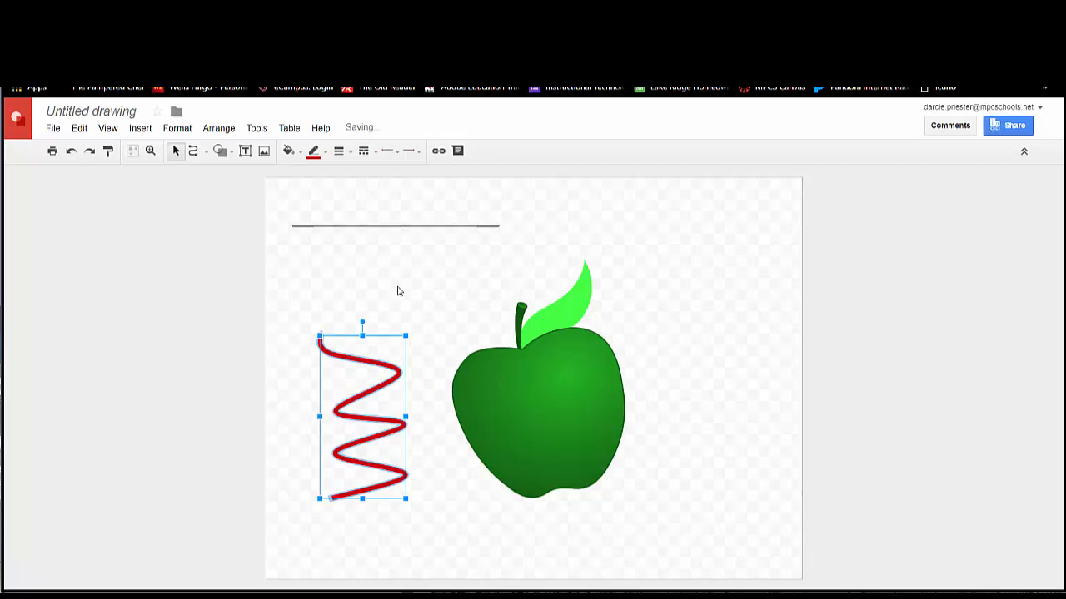
Step: Change the wavy curve's line style to dashed
{"action": "left_click", "coordinate": [365, 152]}
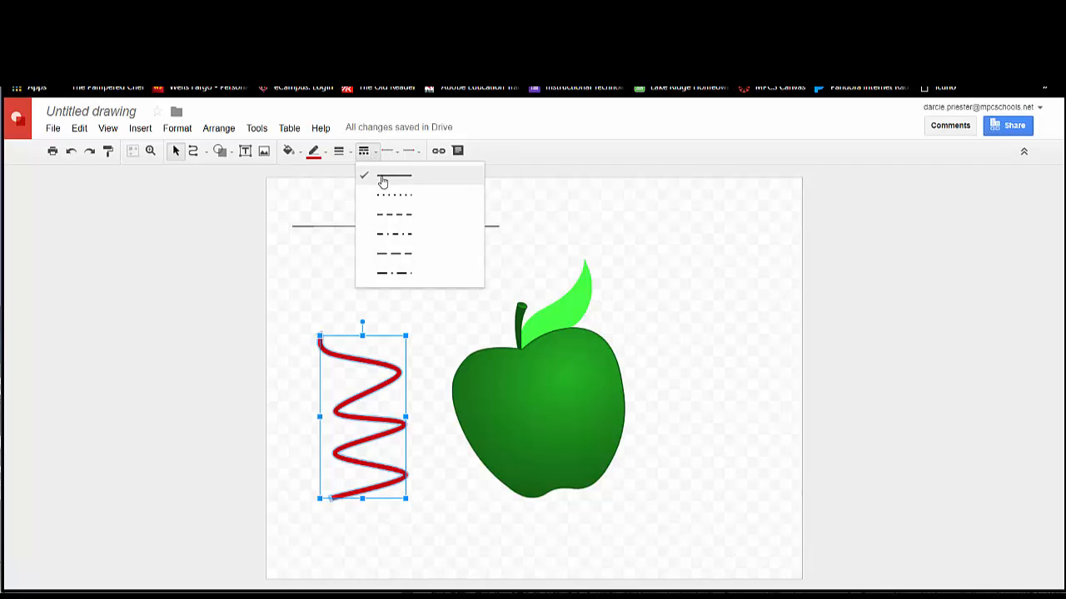
{"action": "left_click", "coordinate": [387, 217]}
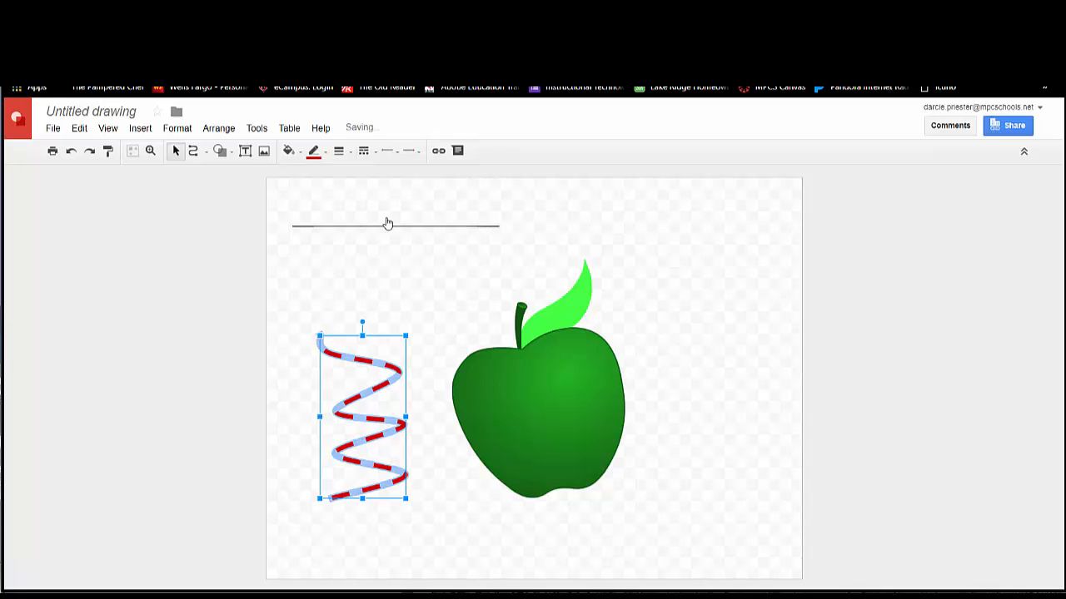
{"action": "left_click", "coordinate": [418, 308]}
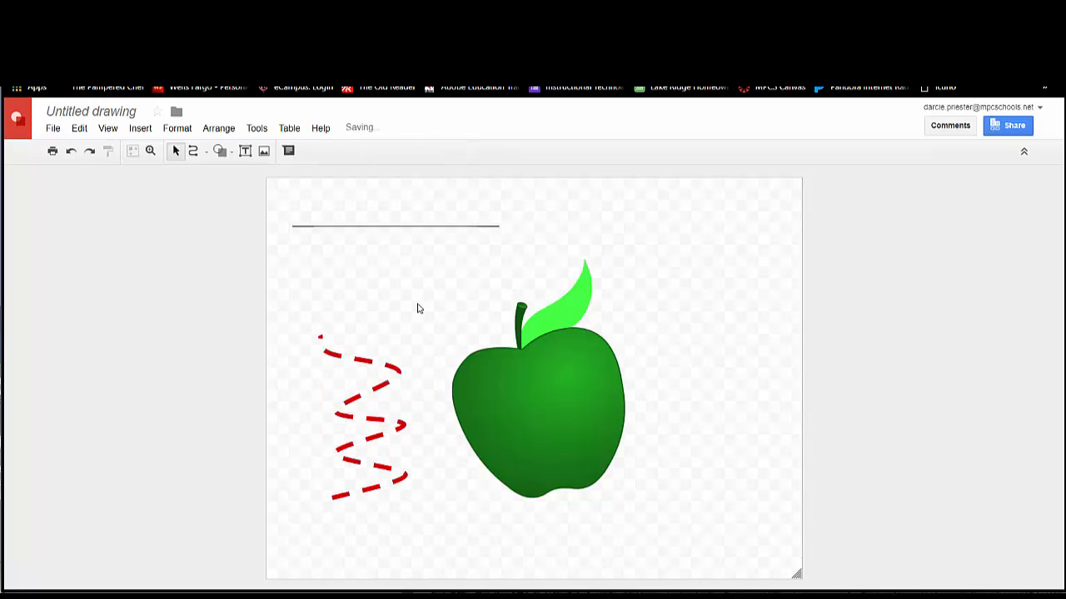
Step: Give the wavy curve an open-style arrowhead at its lower end and a hollow circle at its upper end
{"action": "left_click", "coordinate": [371, 361]}
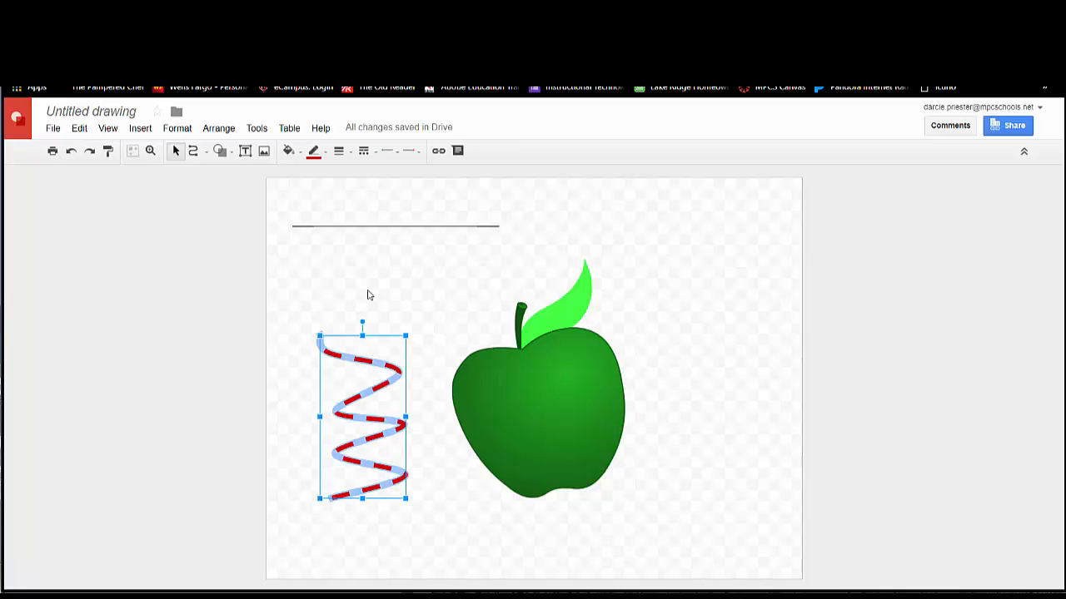
{"action": "left_click", "coordinate": [400, 156]}
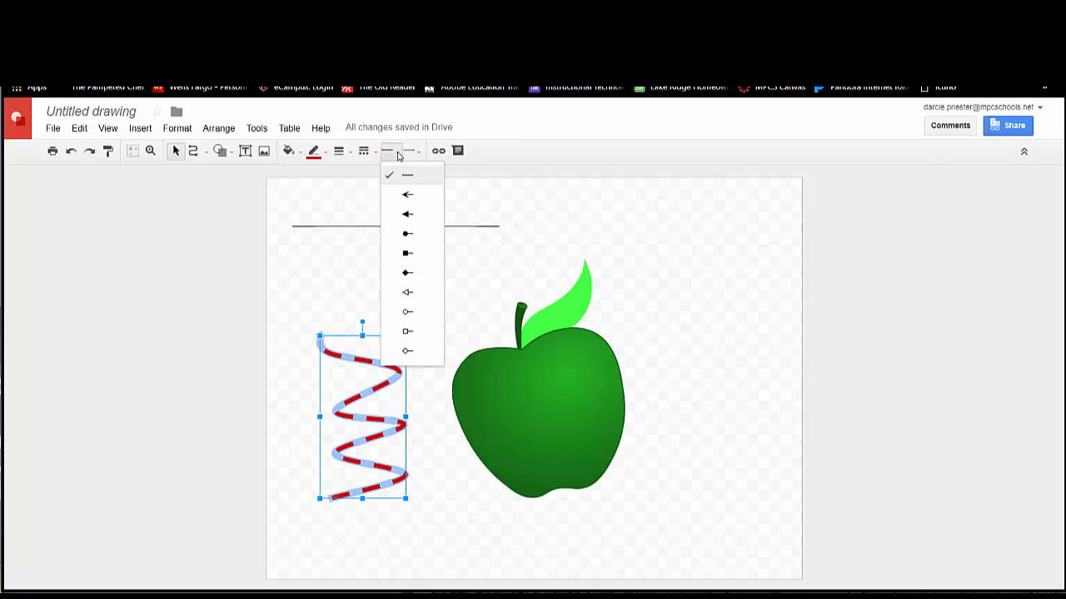
{"action": "left_click", "coordinate": [408, 197]}
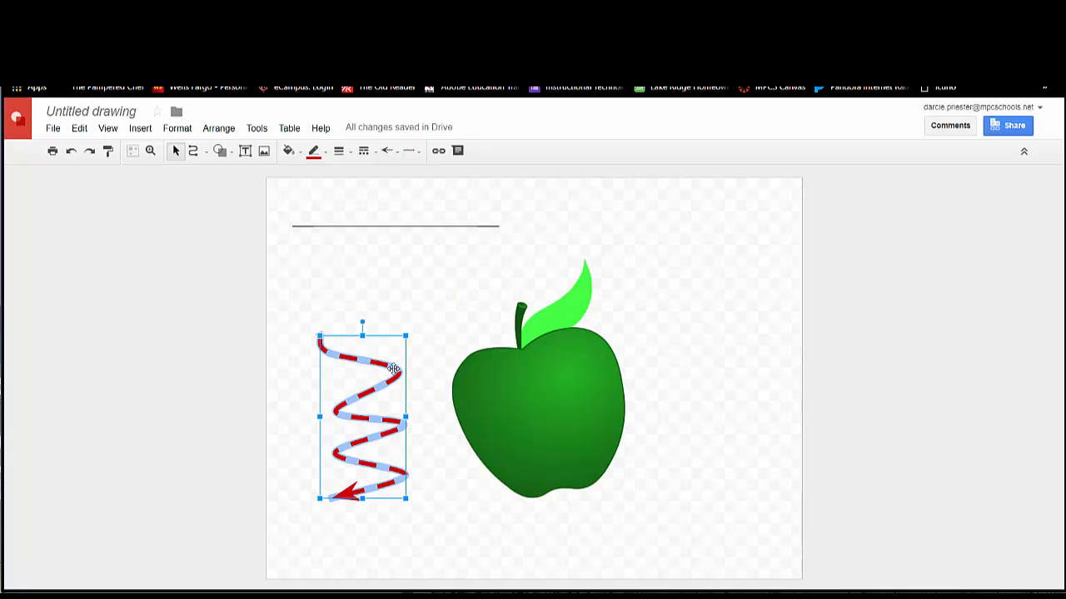
{"action": "left_click", "coordinate": [388, 150]}
{"action": "left_click", "coordinate": [410, 151]}
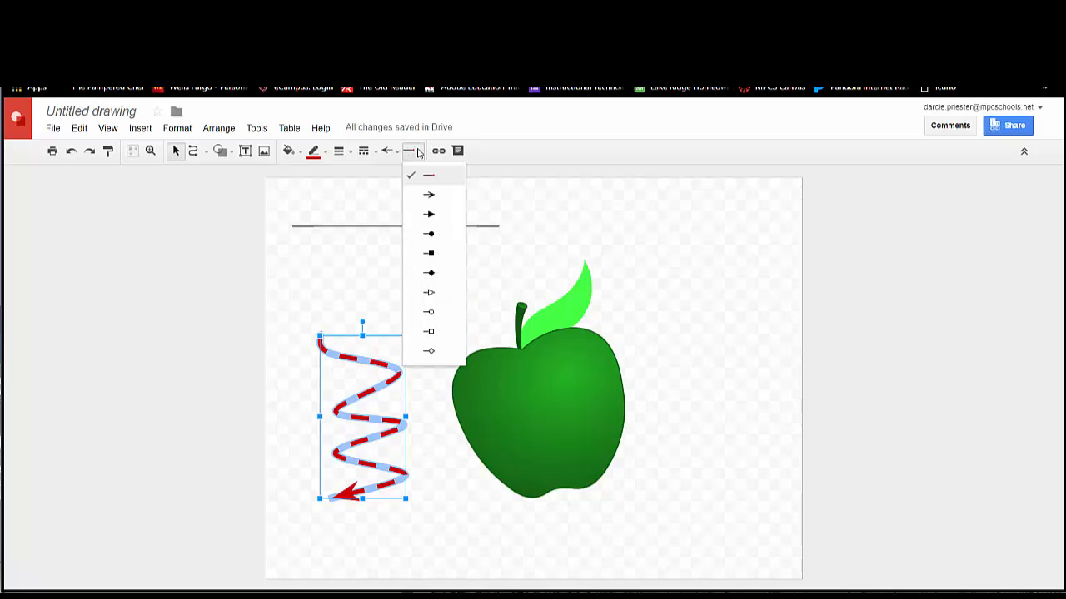
{"action": "left_click", "coordinate": [441, 315]}
{"action": "left_click", "coordinate": [428, 288]}
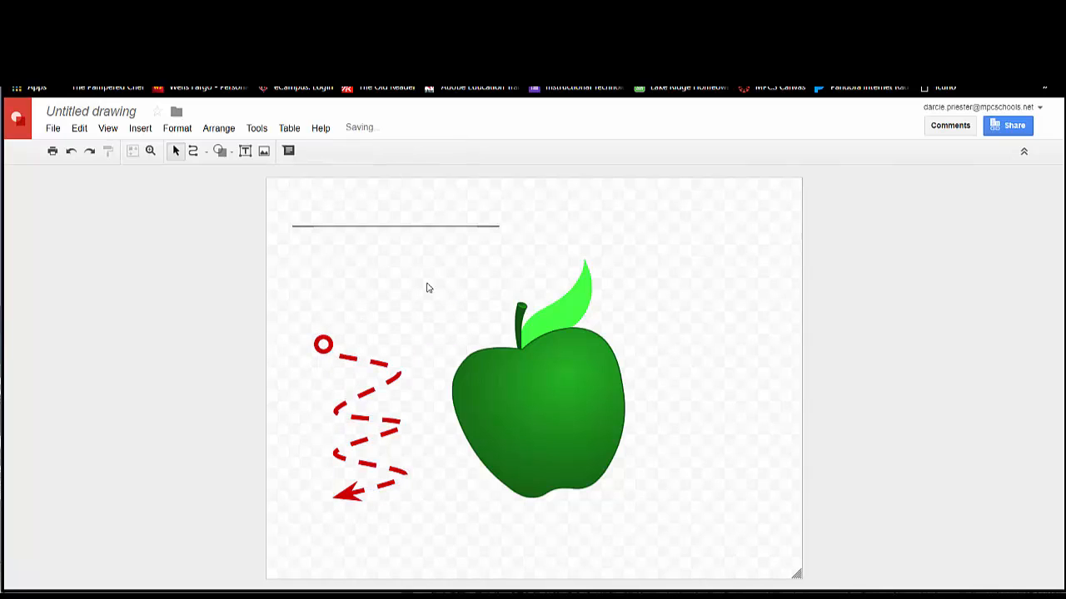
{"action": "left_click", "coordinate": [368, 359]}
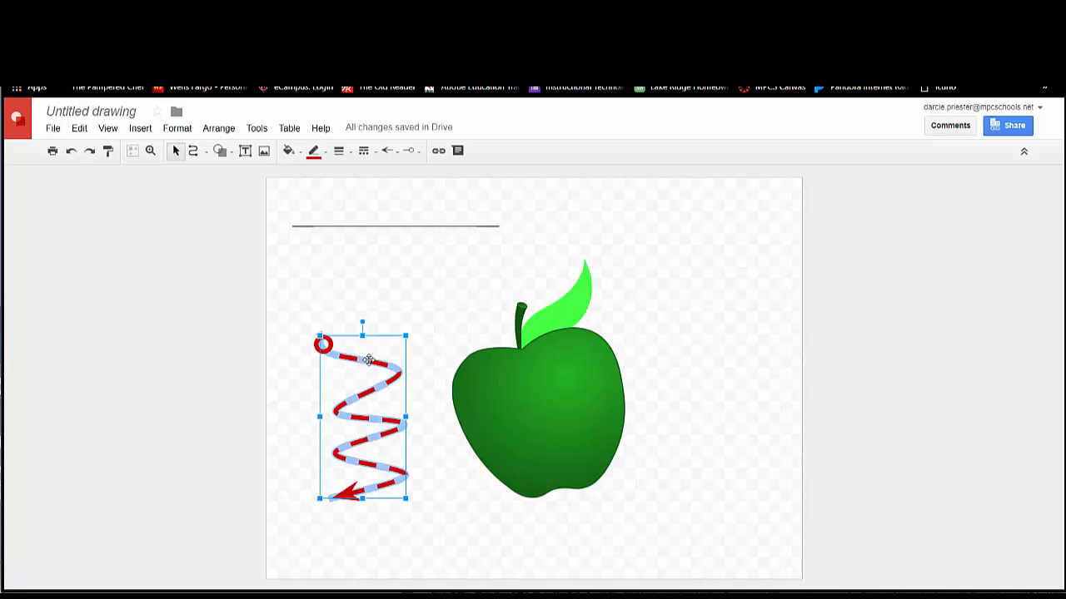
{"action": "left_click", "coordinate": [634, 341]}
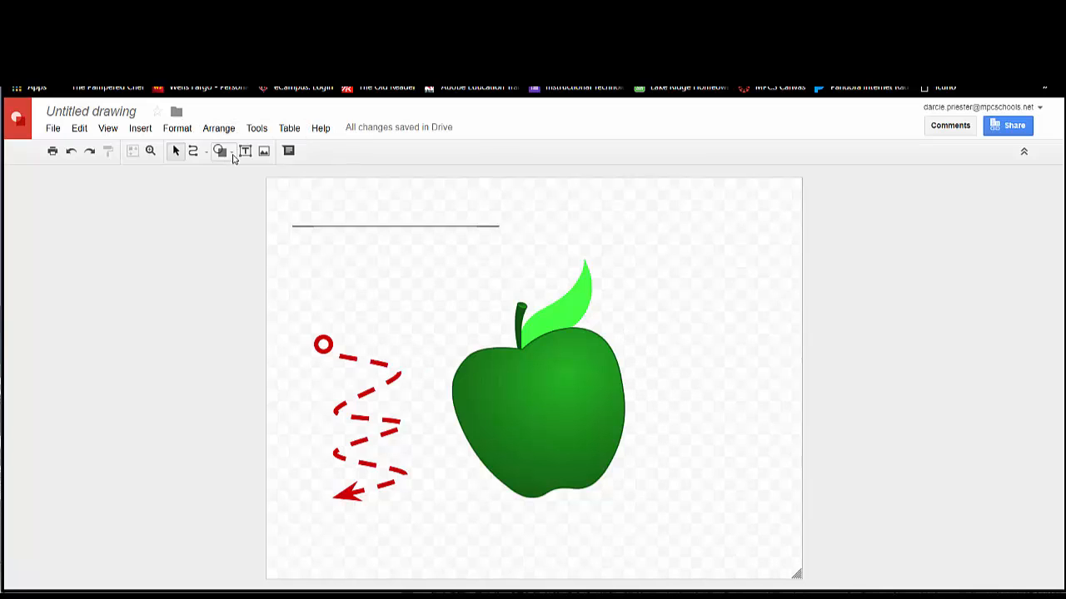
Step: Move the apple into the right half of the canvas and draw a rectangle that fully covers it
{"action": "left_click_drag", "start_coordinate": [516, 373], "coordinate": [641, 367]}
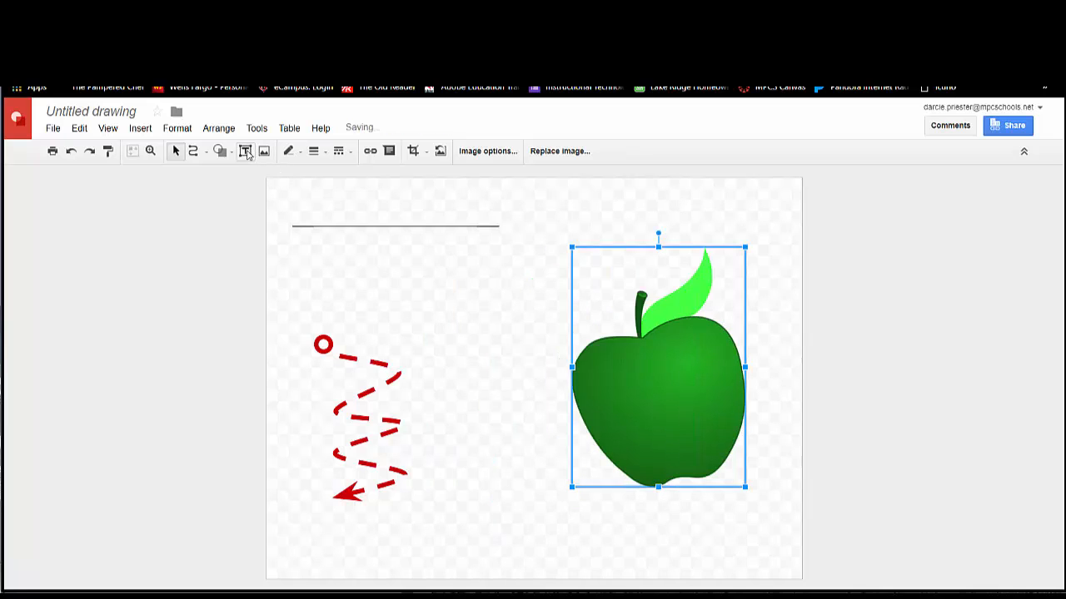
{"action": "left_click", "coordinate": [219, 150]}
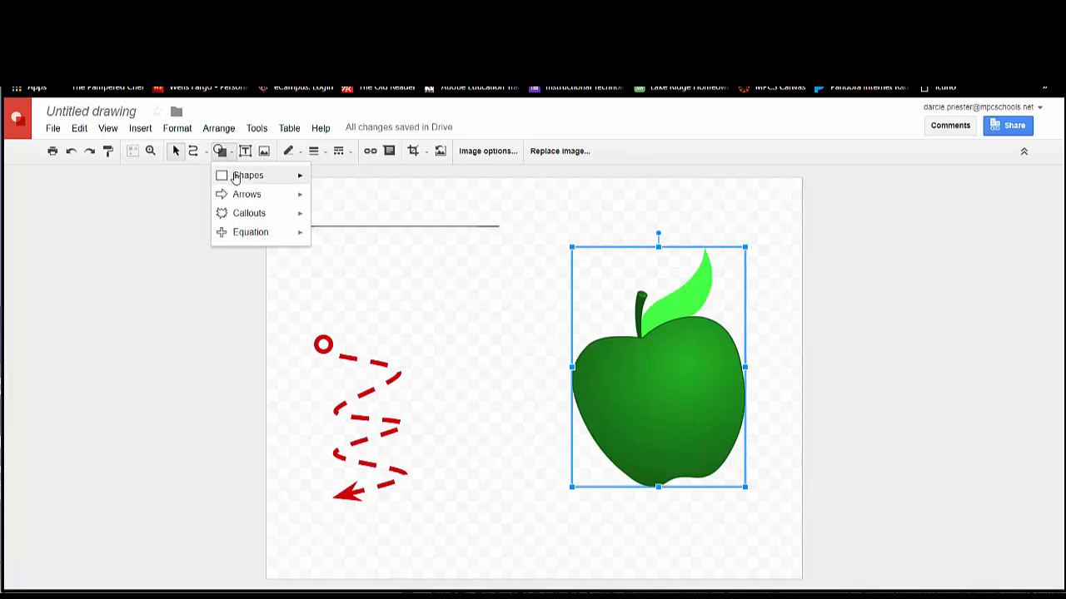
{"action": "mouse_move", "coordinate": [237, 178]}
{"action": "left_click", "coordinate": [323, 181]}
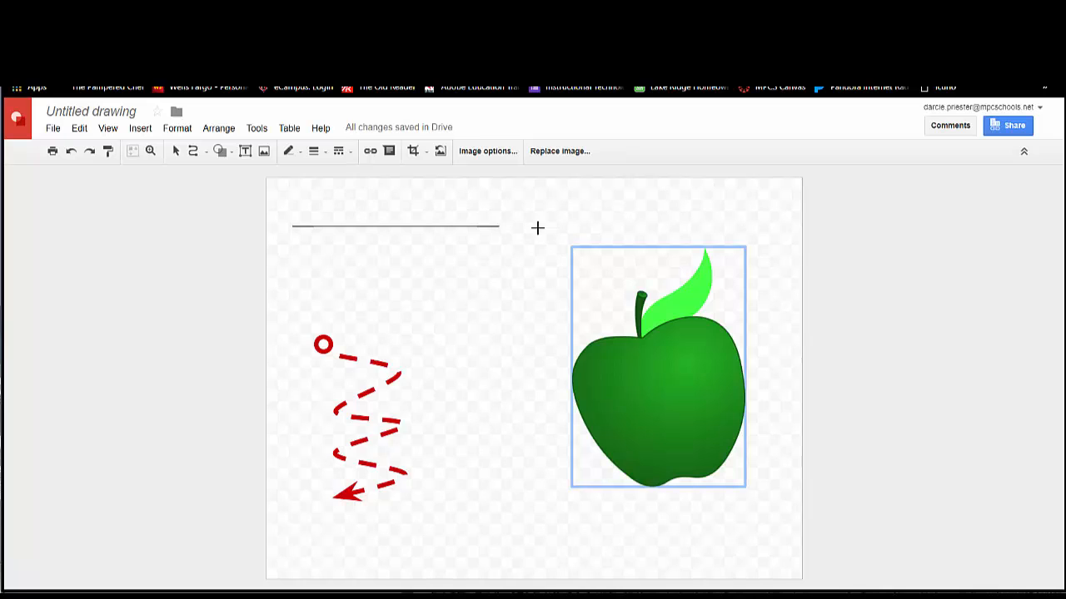
{"action": "left_click_drag", "start_coordinate": [534, 227], "coordinate": [782, 508]}
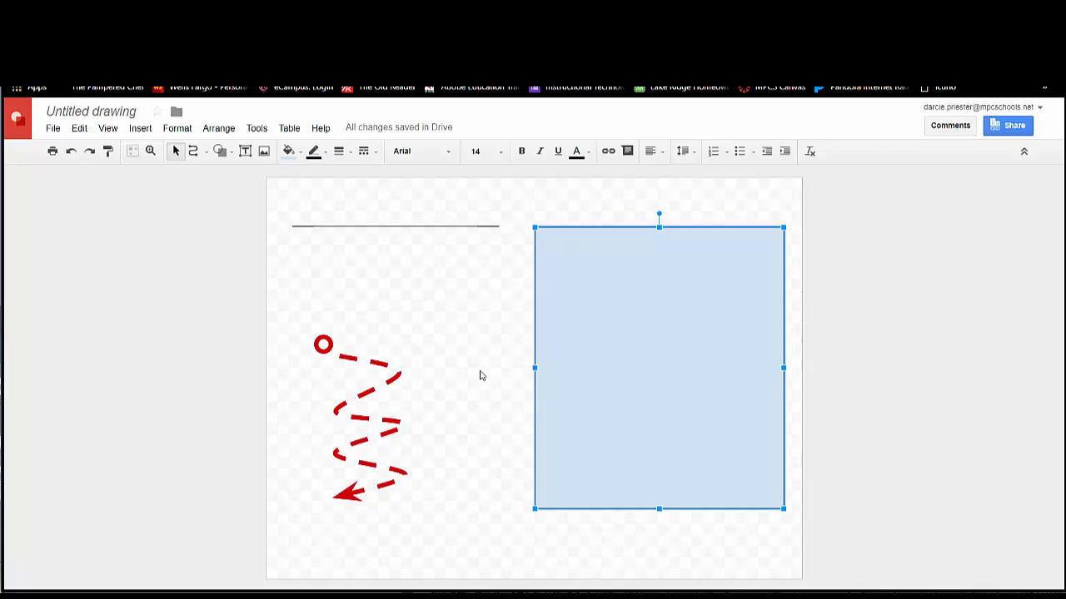
Step: Send the rectangle to the back so that it lies behind the apple
{"action": "right_click", "coordinate": [621, 319]}
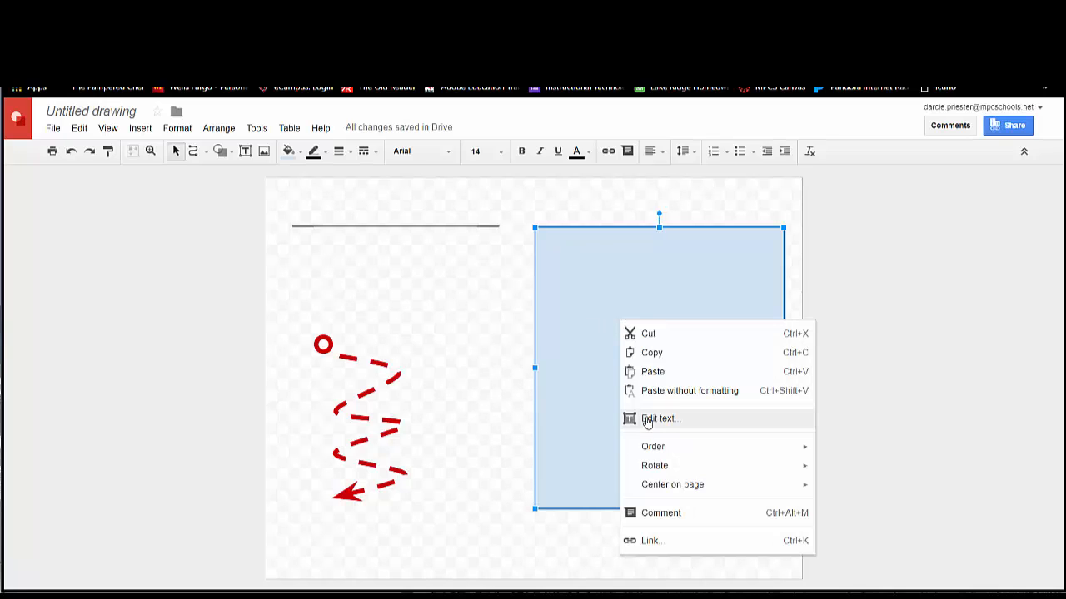
{"action": "mouse_move", "coordinate": [654, 448]}
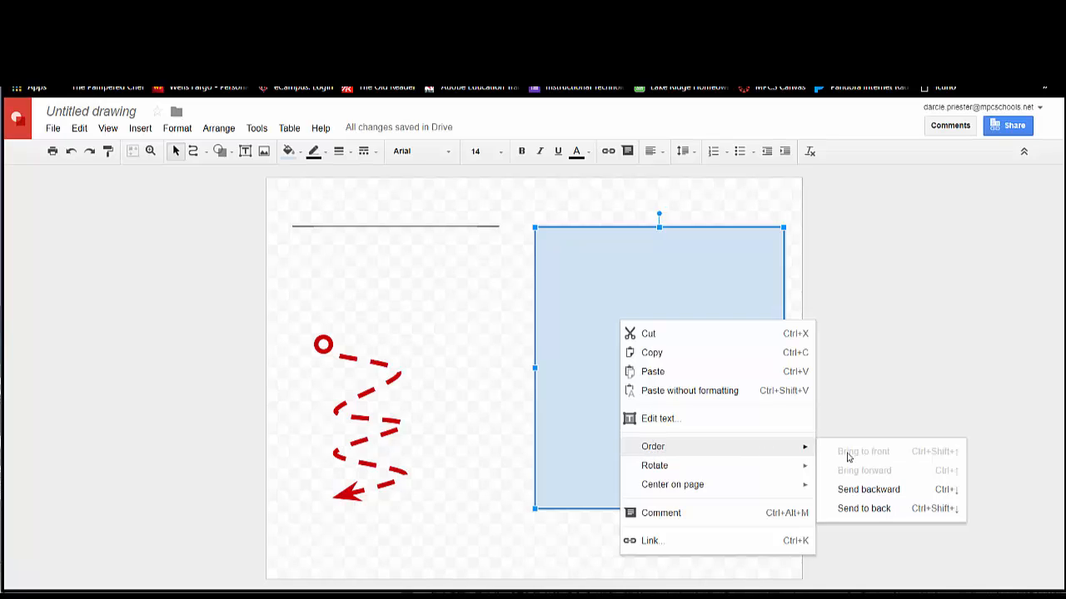
{"action": "left_click", "coordinate": [873, 509]}
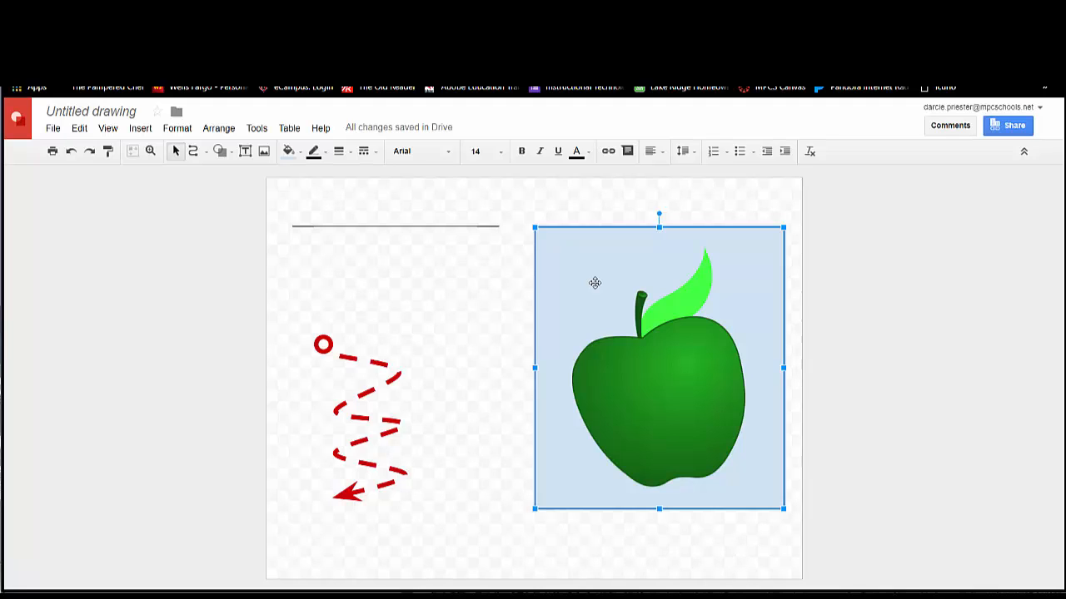
{"action": "left_click", "coordinate": [589, 282]}
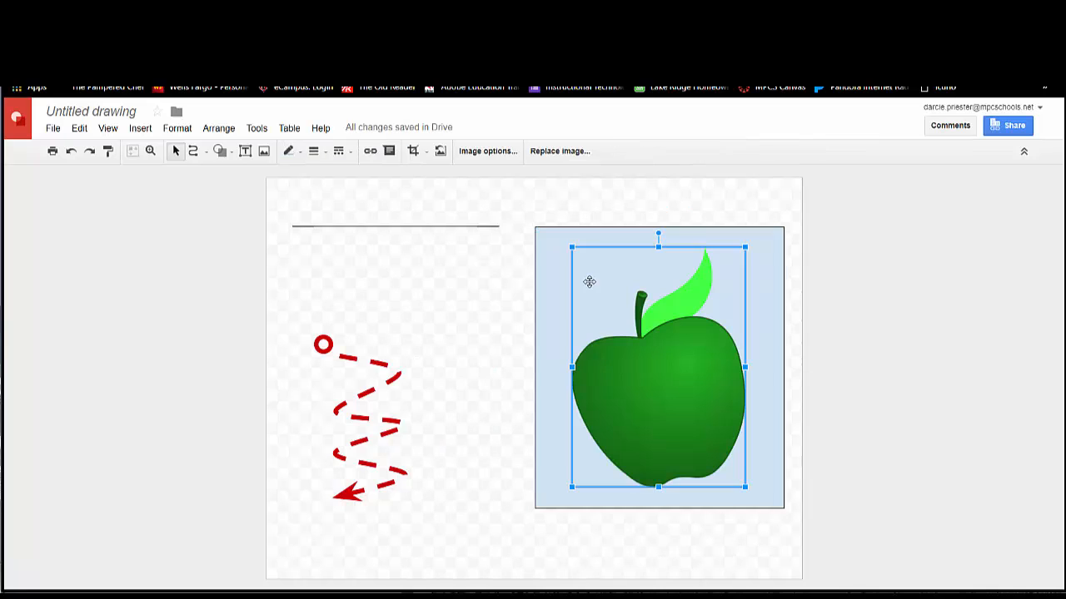
{"action": "left_click", "coordinate": [542, 281]}
{"action": "right_click", "coordinate": [544, 284]}
{"action": "left_click", "coordinate": [890, 455]}
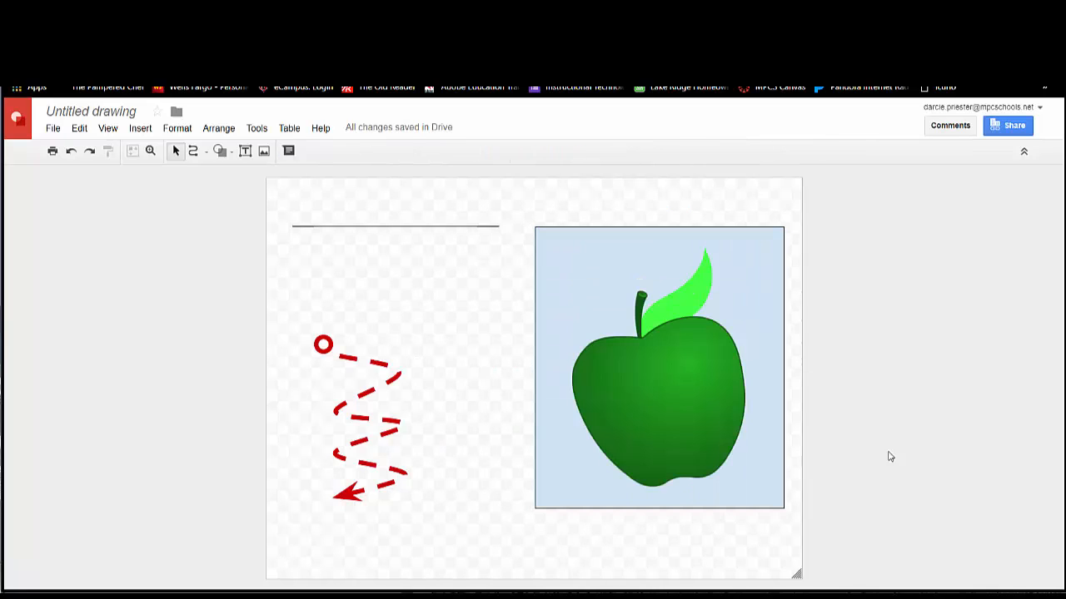
Step: Group the apple with the blue rectangle behind it and move the group around on the canvas
{"action": "left_click", "coordinate": [715, 366]}
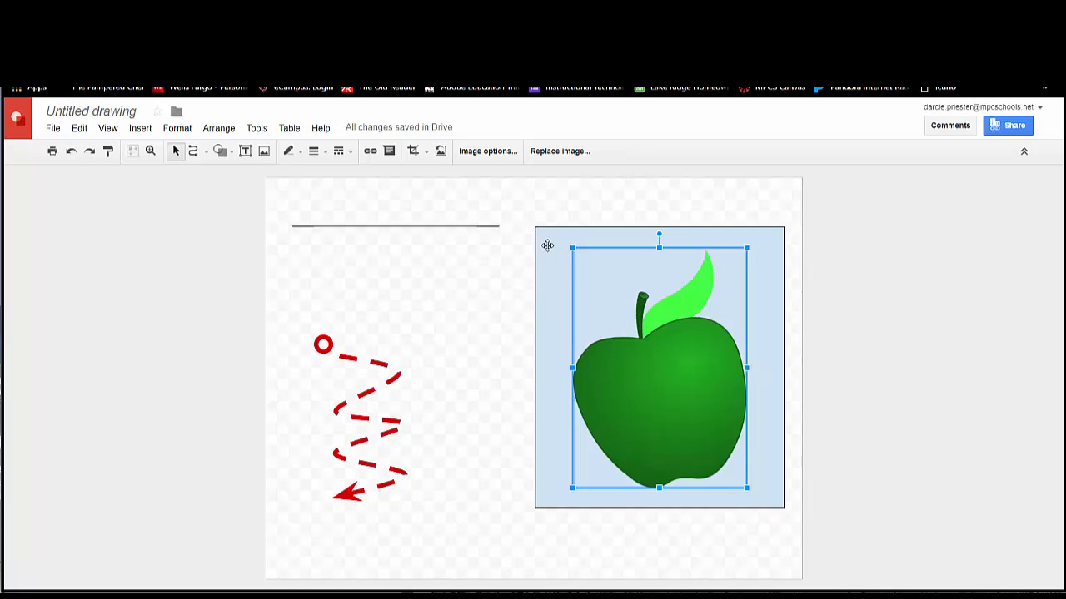
{"action": "left_click", "coordinate": [540, 311]}
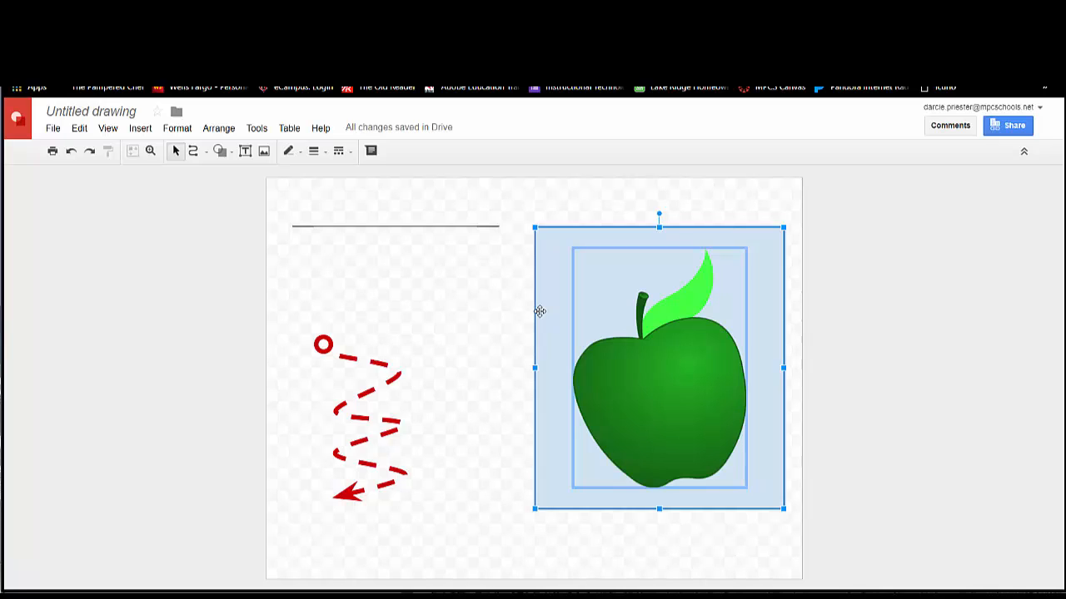
{"action": "right_click", "coordinate": [540, 312]}
{"action": "mouse_move", "coordinate": [575, 427]}
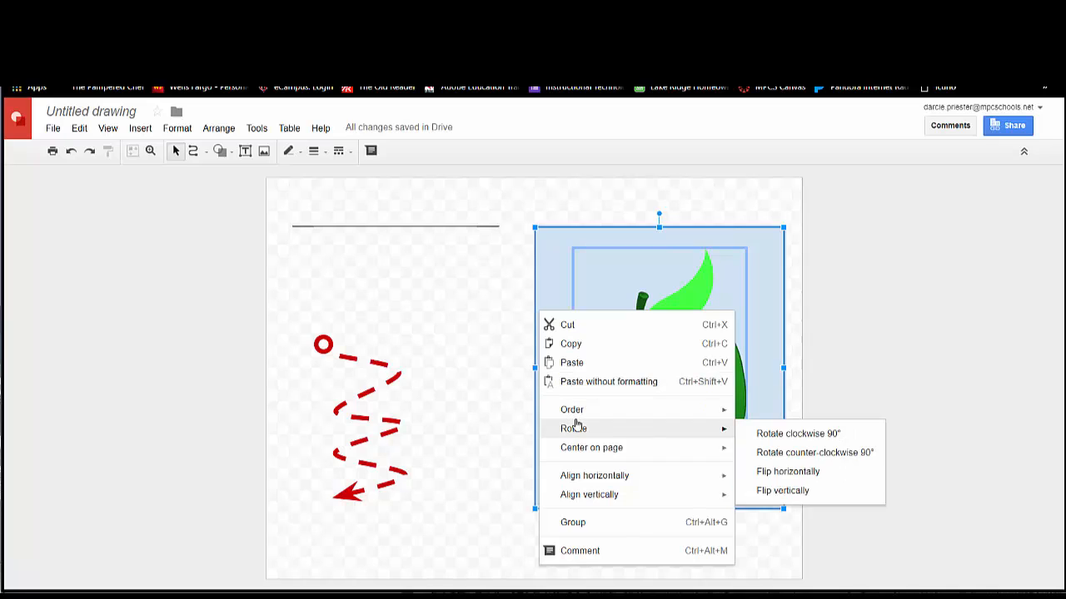
{"action": "left_click", "coordinate": [587, 522]}
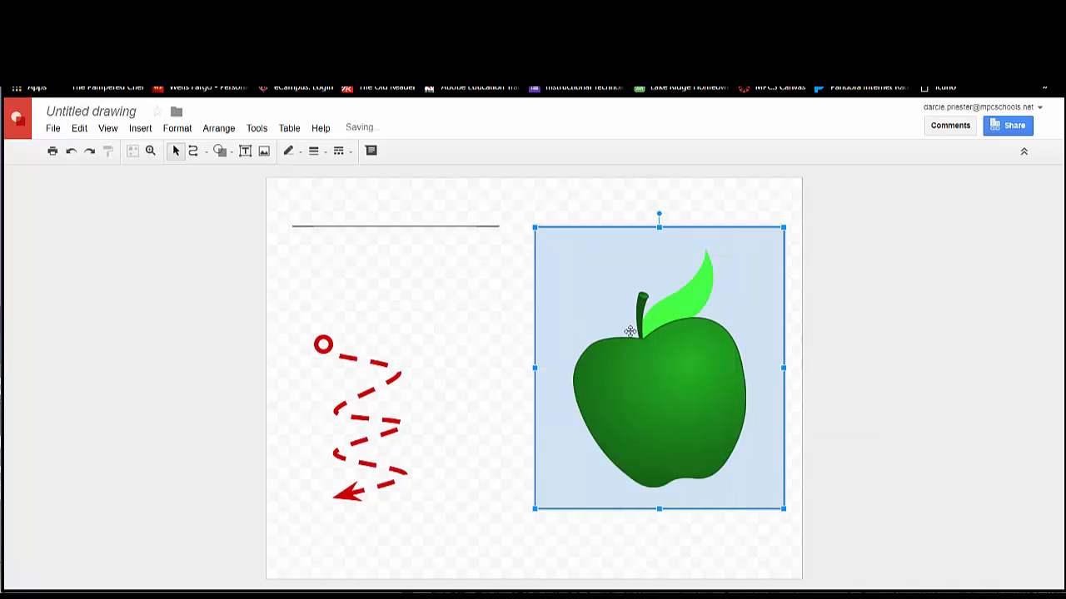
{"action": "left_click_drag", "start_coordinate": [647, 373], "coordinate": [671, 375]}
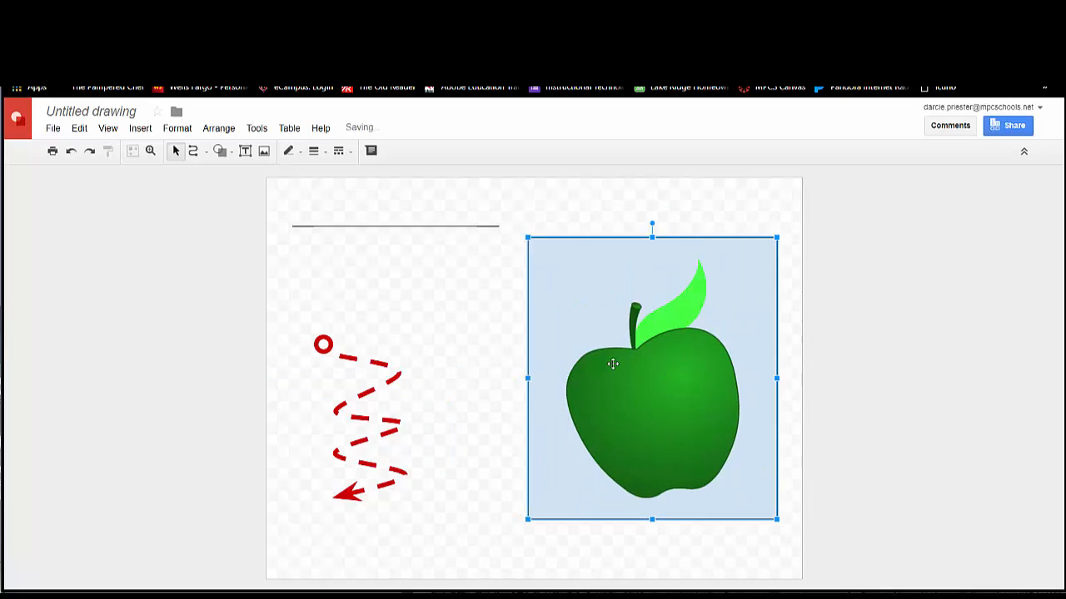
{"action": "left_click", "coordinate": [469, 333]}
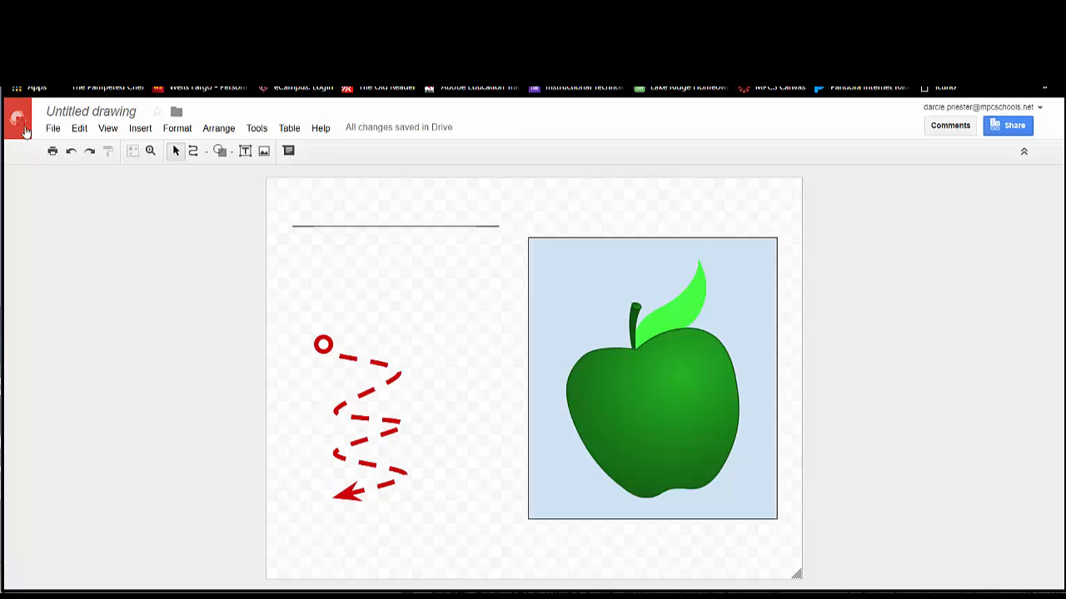
Step: Undo the group's moves and the grouping of the apple and rectangle, and clear the selection
{"action": "left_click", "coordinate": [71, 152]}
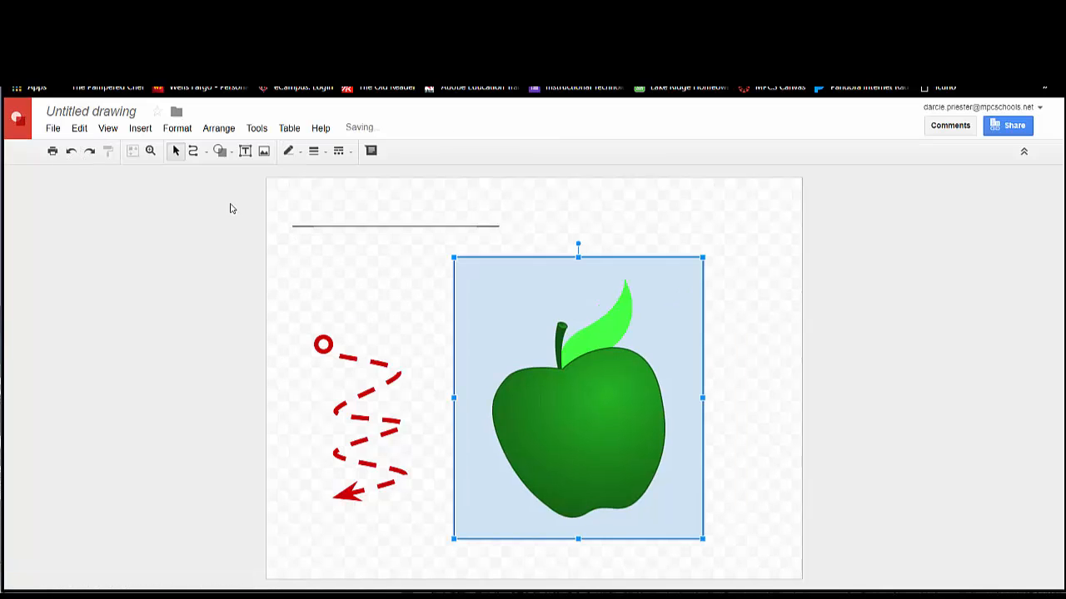
{"action": "left_click", "coordinate": [73, 152]}
{"action": "left_click", "coordinate": [72, 155]}
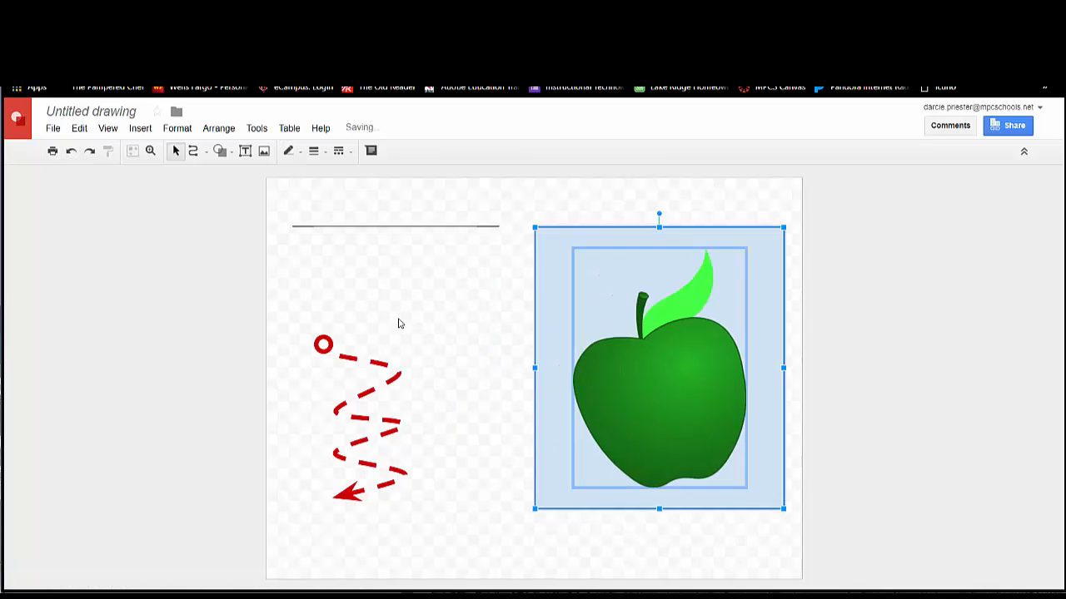
{"action": "left_click", "coordinate": [487, 335]}
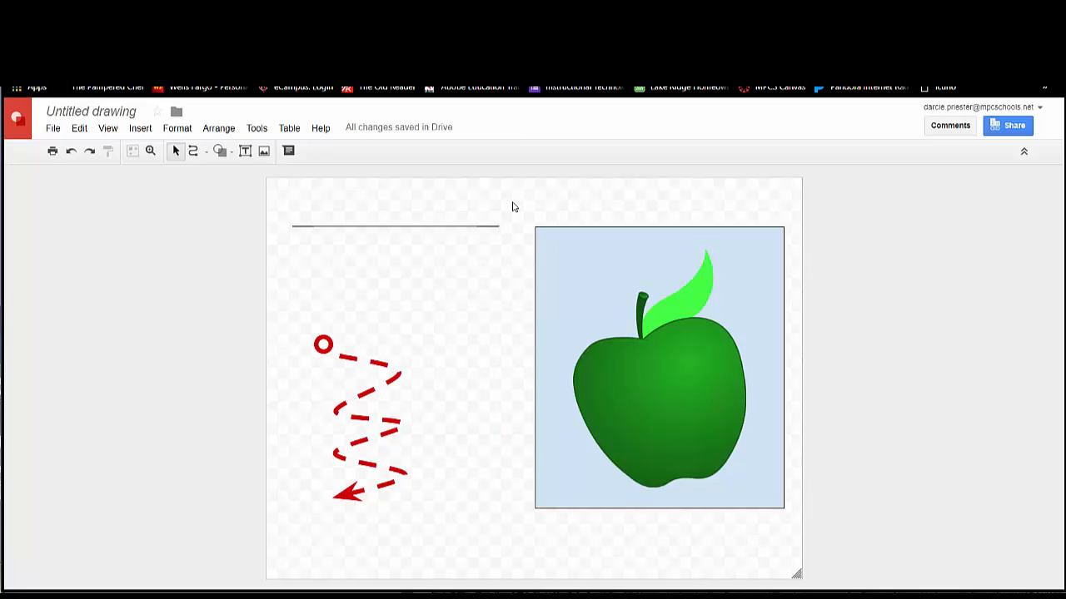
Step: Select the apple and rectangle together with a selection area, group them, and check where the Ungroup command is offered
{"action": "left_click_drag", "start_coordinate": [513, 205], "coordinate": [796, 526]}
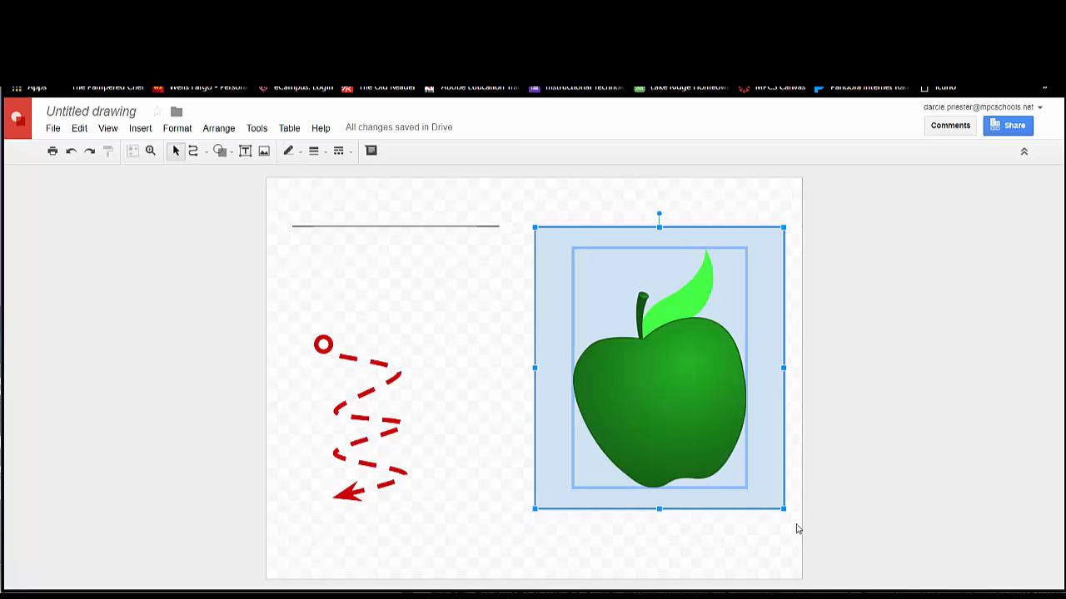
{"action": "right_click", "coordinate": [672, 351]}
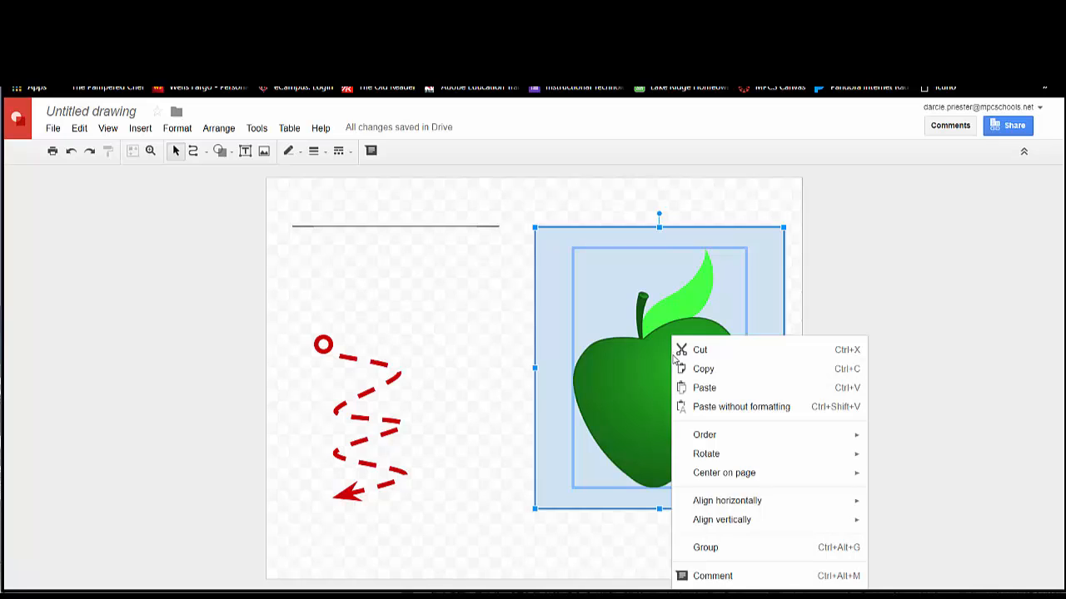
{"action": "left_click", "coordinate": [706, 548]}
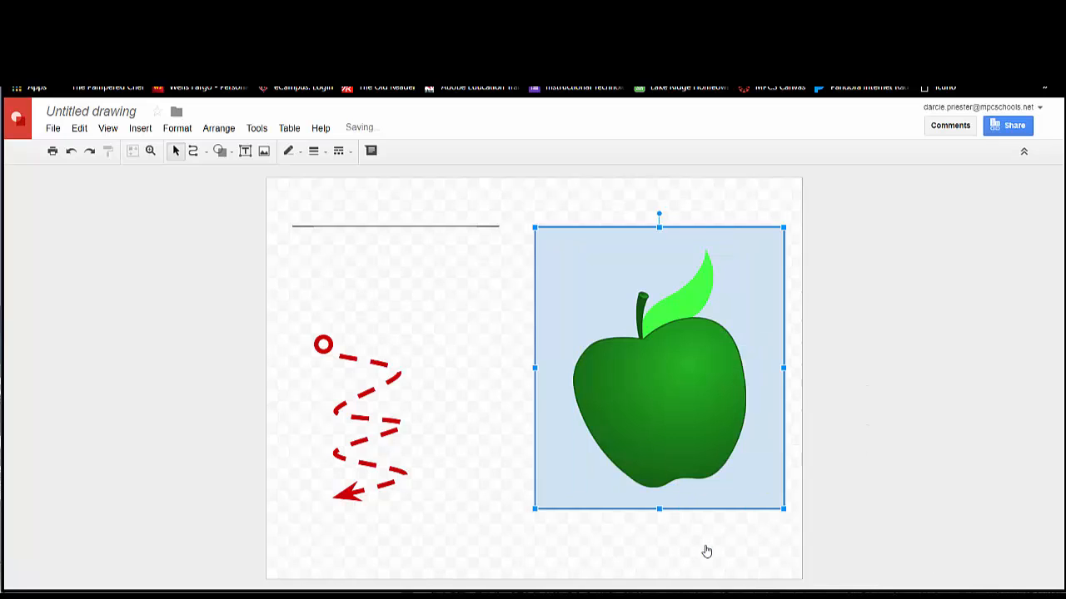
{"action": "left_click", "coordinate": [213, 132]}
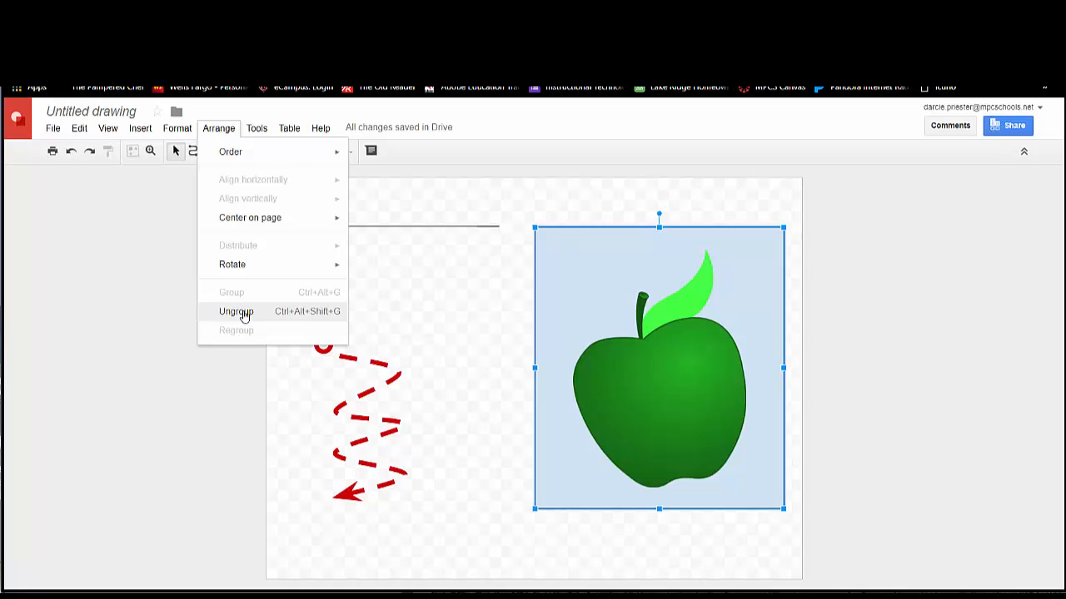
{"action": "left_click", "coordinate": [423, 312]}
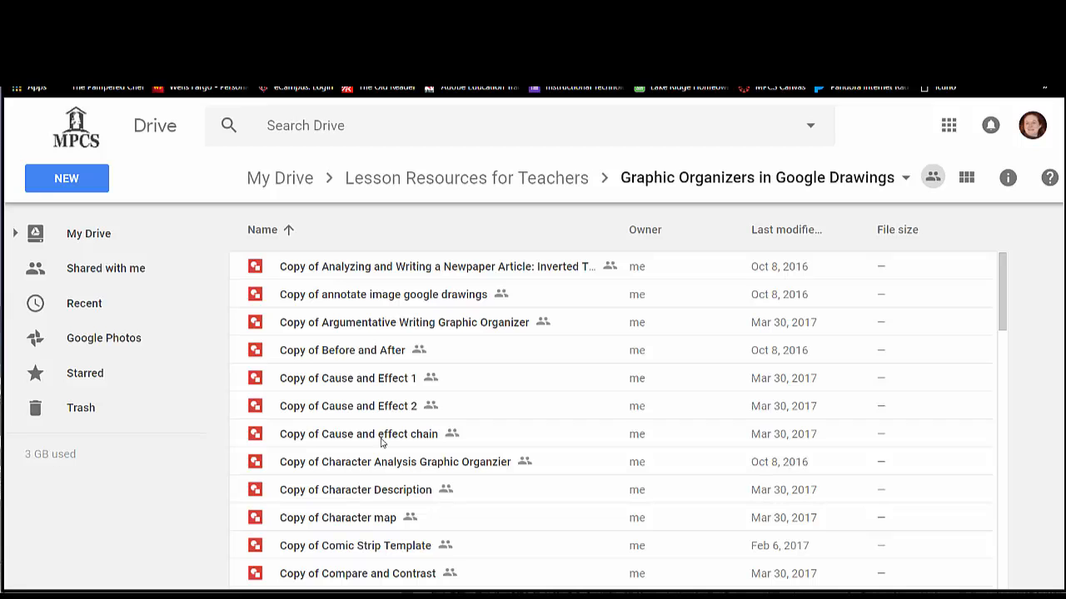
Step: Look through the whole list of templates in the Graphic Organizers in Google Drawings folder and return to its start
{"action": "scroll", "coordinate": [381, 442], "scroll_direction": "down", "scroll_amount": 5}
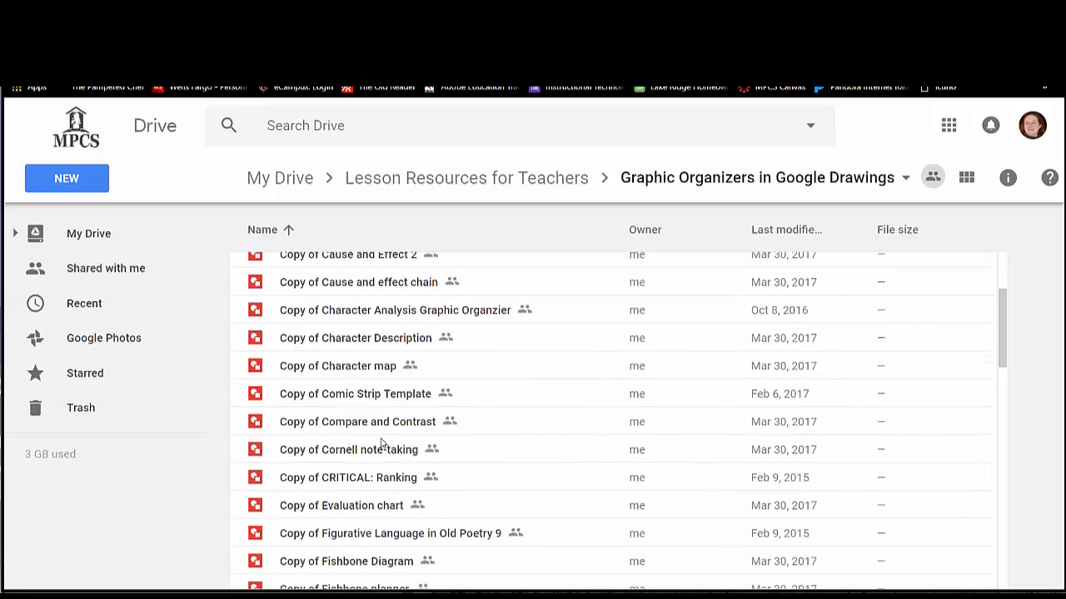
{"action": "scroll", "coordinate": [381, 442], "scroll_direction": "down", "scroll_amount": 3}
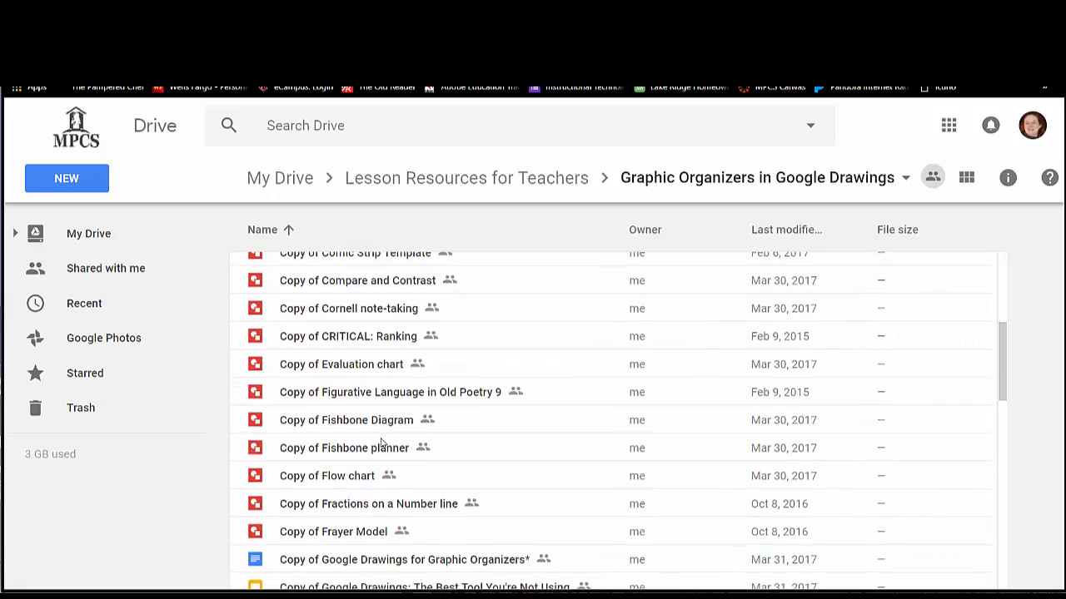
{"action": "scroll", "coordinate": [382, 443], "scroll_direction": "down", "scroll_amount": 7}
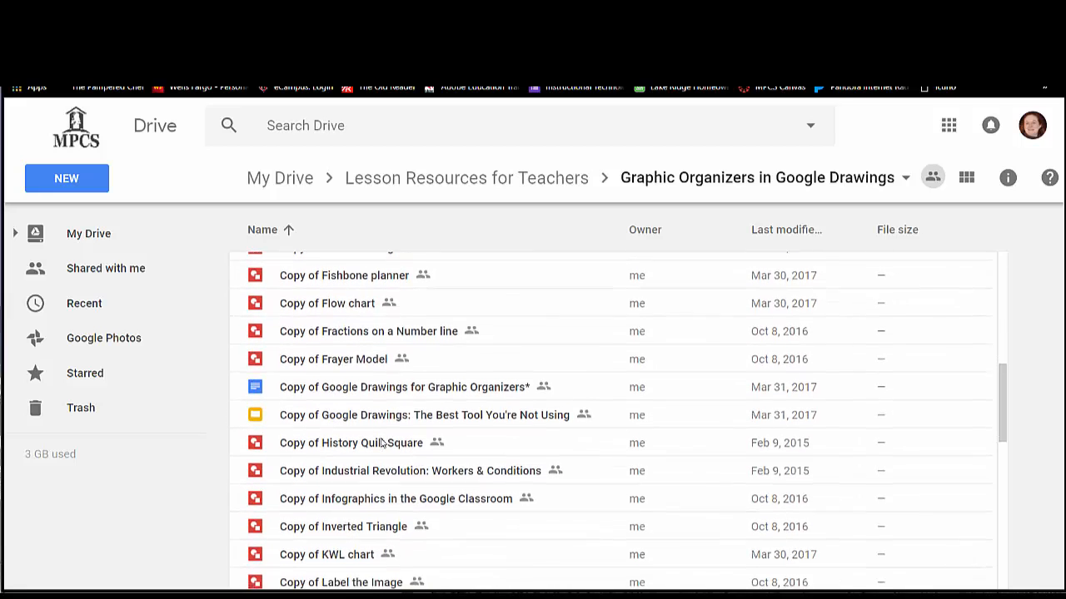
{"action": "scroll", "coordinate": [381, 443], "scroll_direction": "down", "scroll_amount": 5}
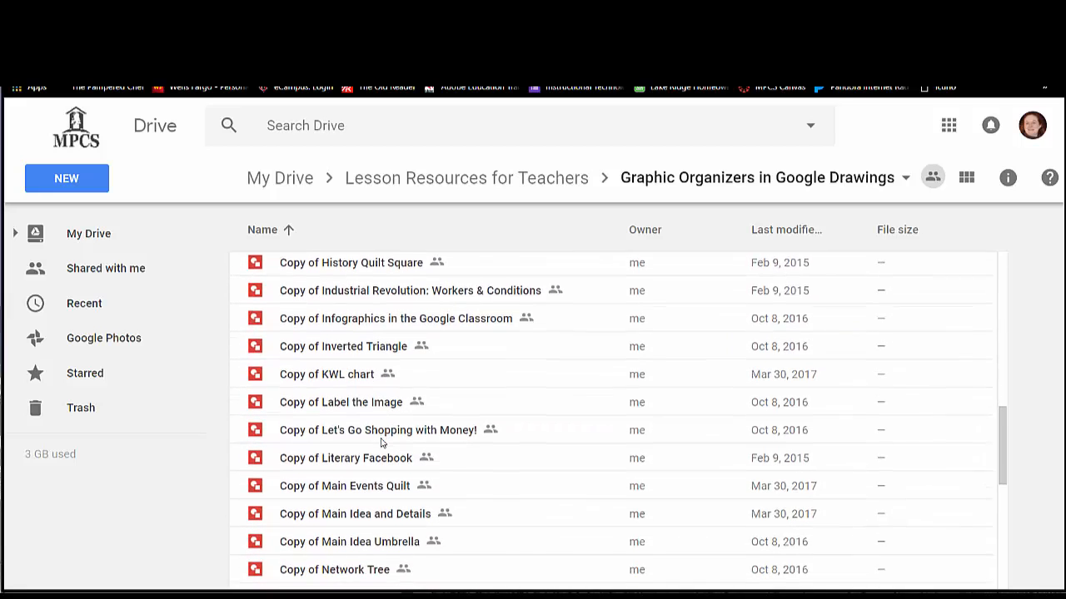
{"action": "scroll", "coordinate": [381, 443], "scroll_direction": "down", "scroll_amount": 10}
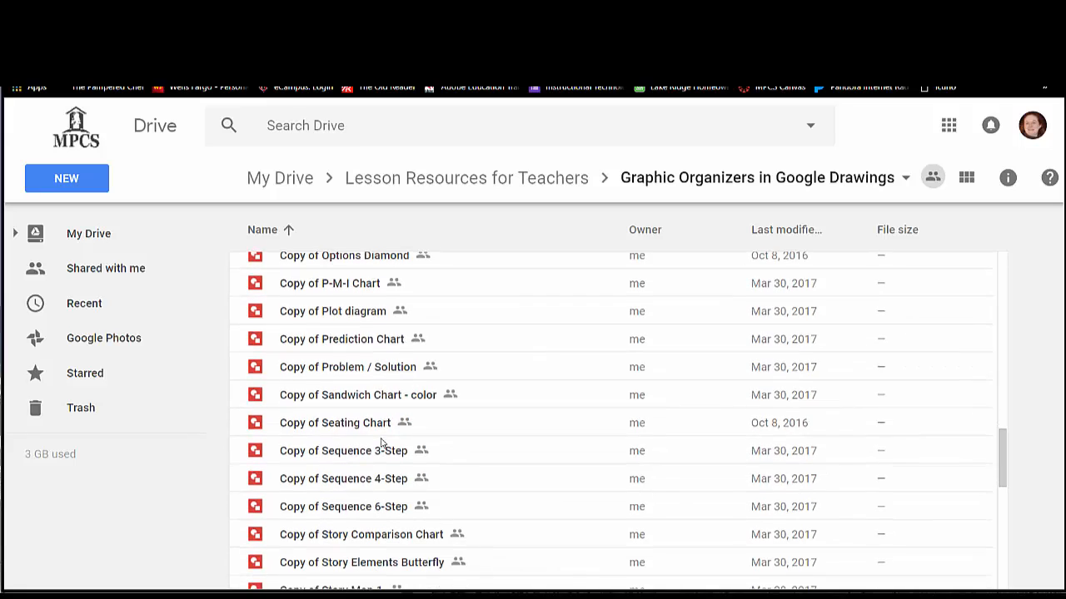
{"action": "scroll", "coordinate": [382, 443], "scroll_direction": "down", "scroll_amount": 11}
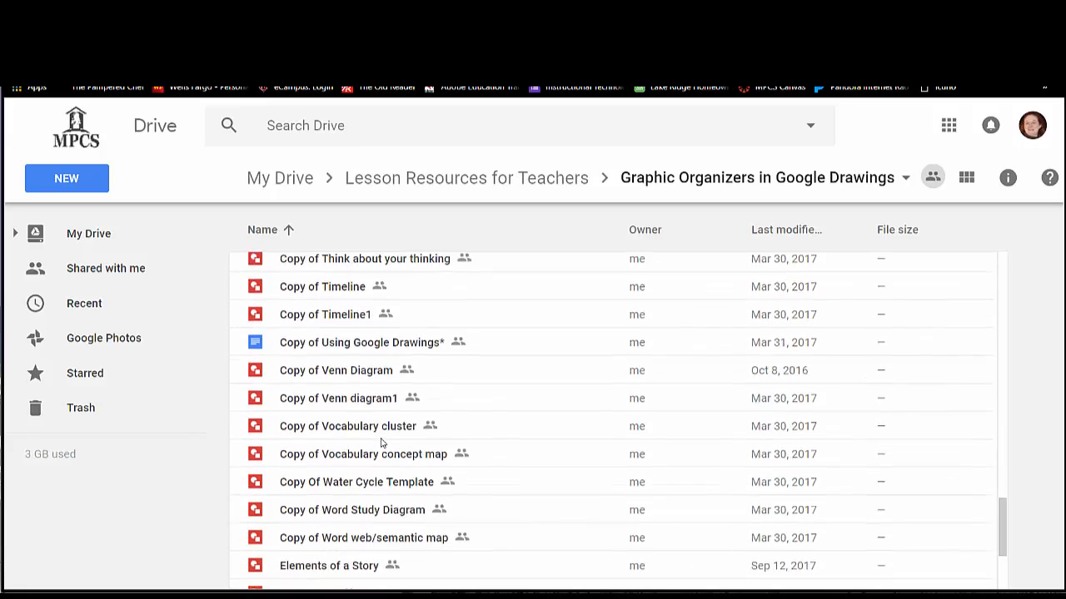
{"action": "scroll", "coordinate": [381, 443], "scroll_direction": "down", "scroll_amount": 1}
{"action": "scroll", "coordinate": [382, 443], "scroll_direction": "up", "scroll_amount": 20}
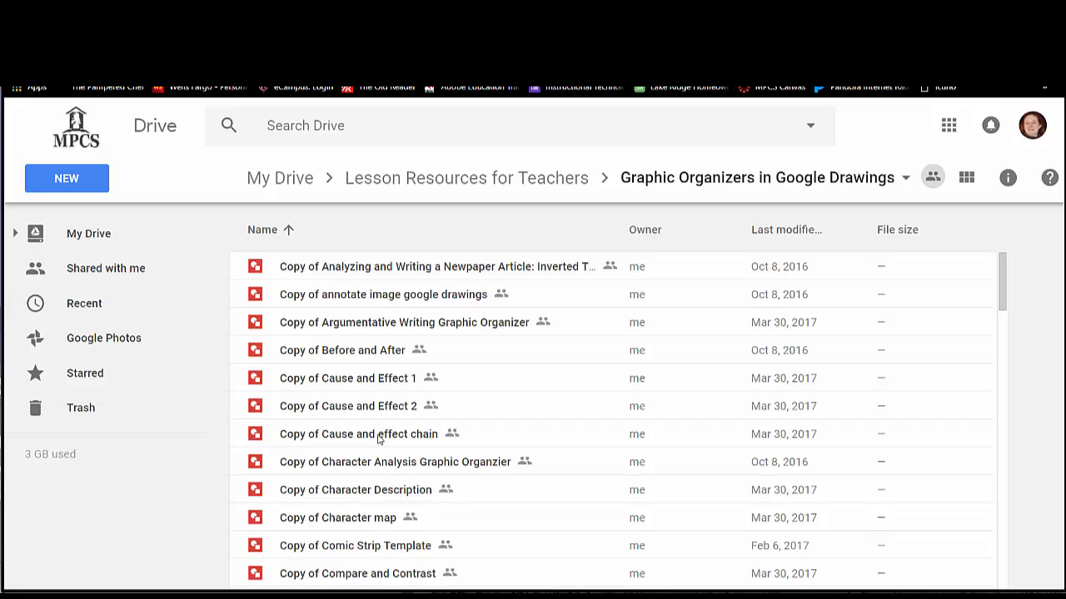
Step: Open the "Copy of Cause and effect chain" drawing and check its file commands for making a copy
{"action": "double_click", "coordinate": [367, 436]}
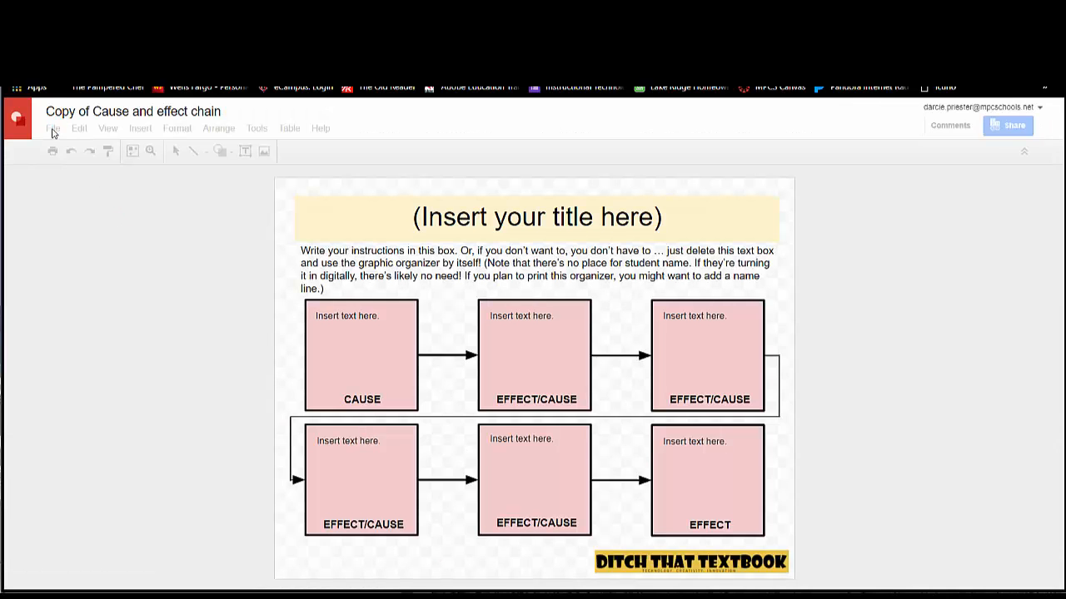
{"action": "left_click", "coordinate": [52, 129]}
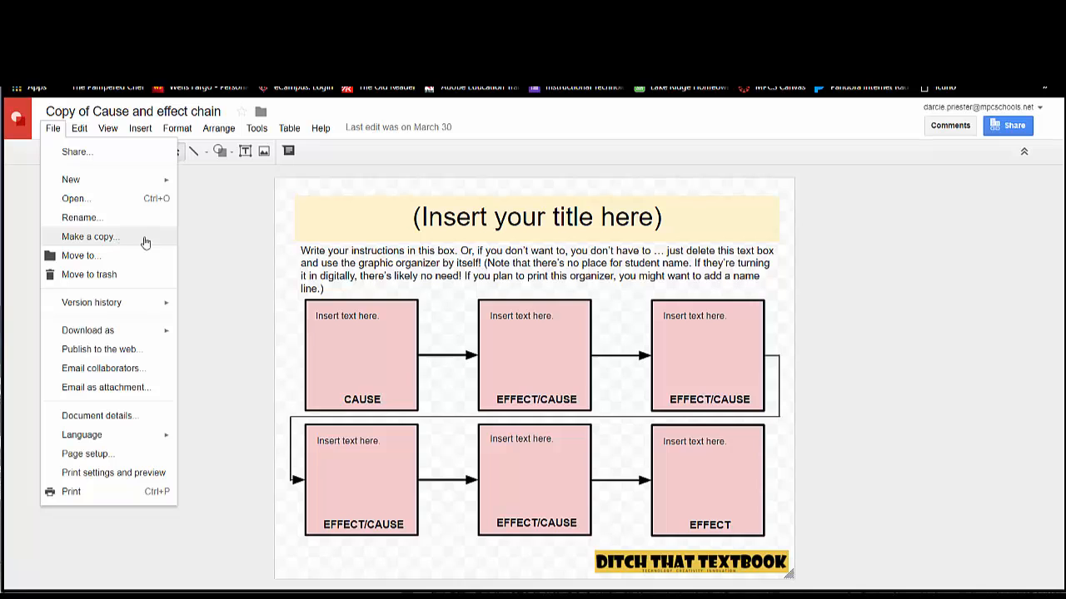
{"action": "left_click", "coordinate": [210, 239]}
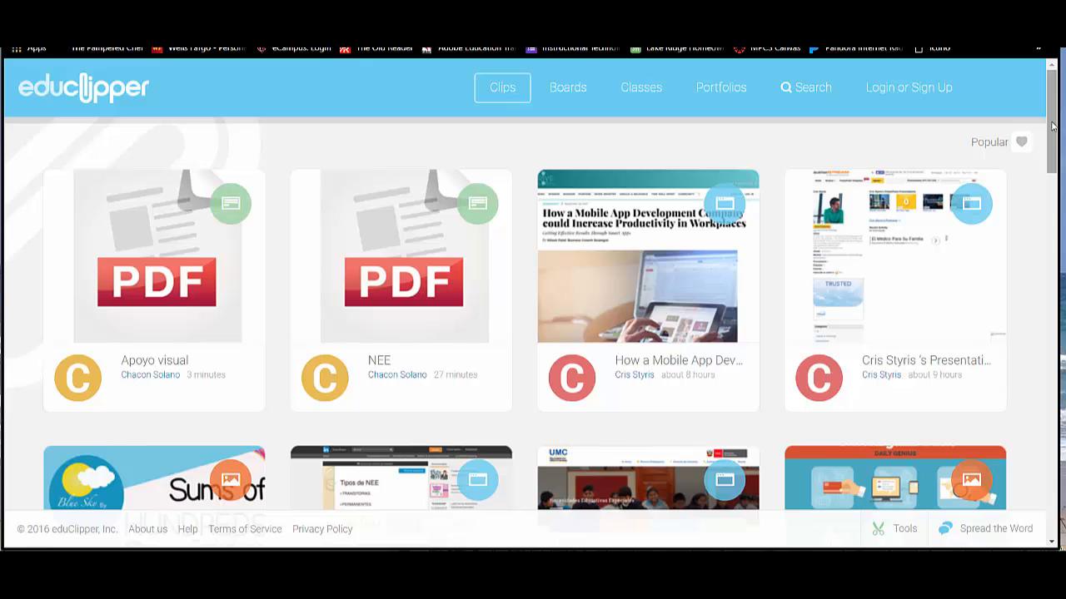
{"action": "left_click_drag", "start_coordinate": [1052, 125], "coordinate": [1048, 234]}
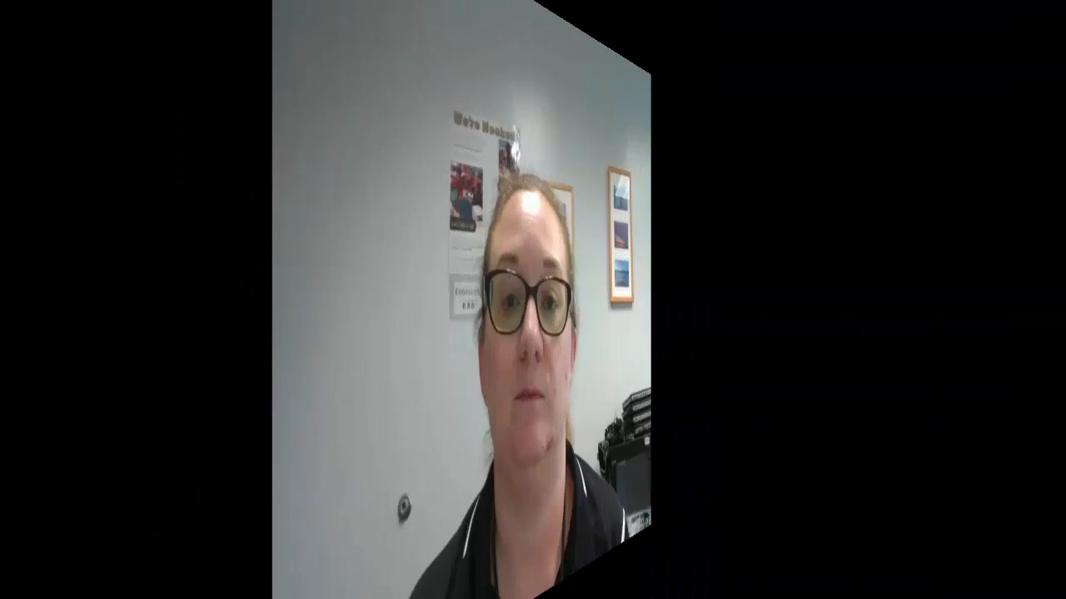